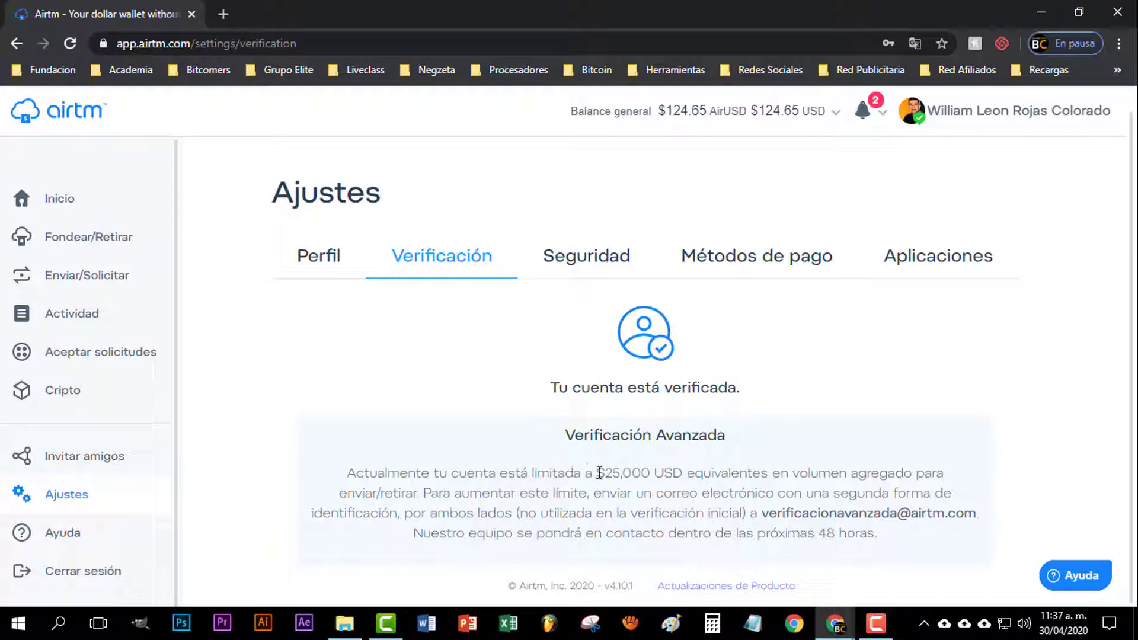
# Review the $25,000 account limit and the verification e-mail, then return to the Inicio home page
pyautogui.moveTo(596, 473); pyautogui.dragTo(651, 473)
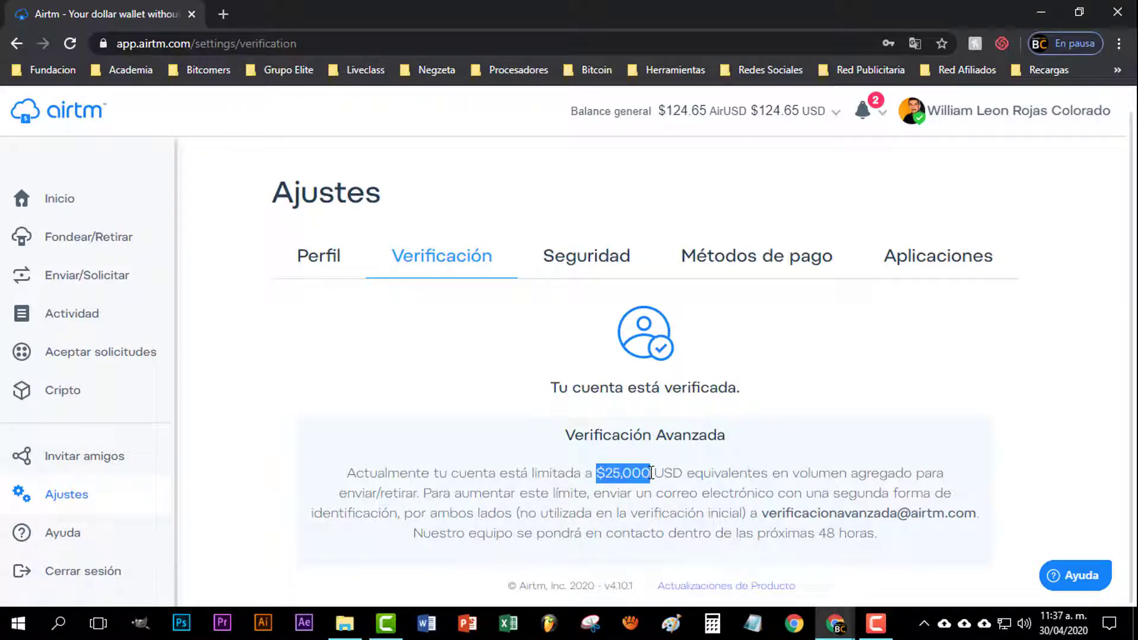
pyautogui.click(706, 507)
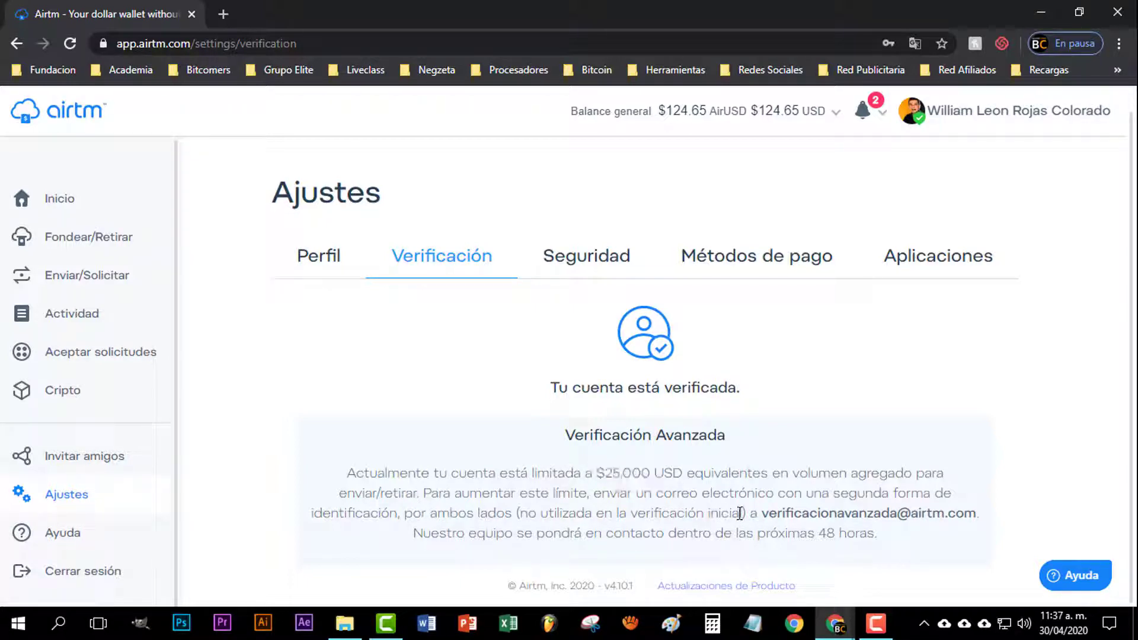
pyautogui.moveTo(765, 513); pyautogui.dragTo(975, 514)
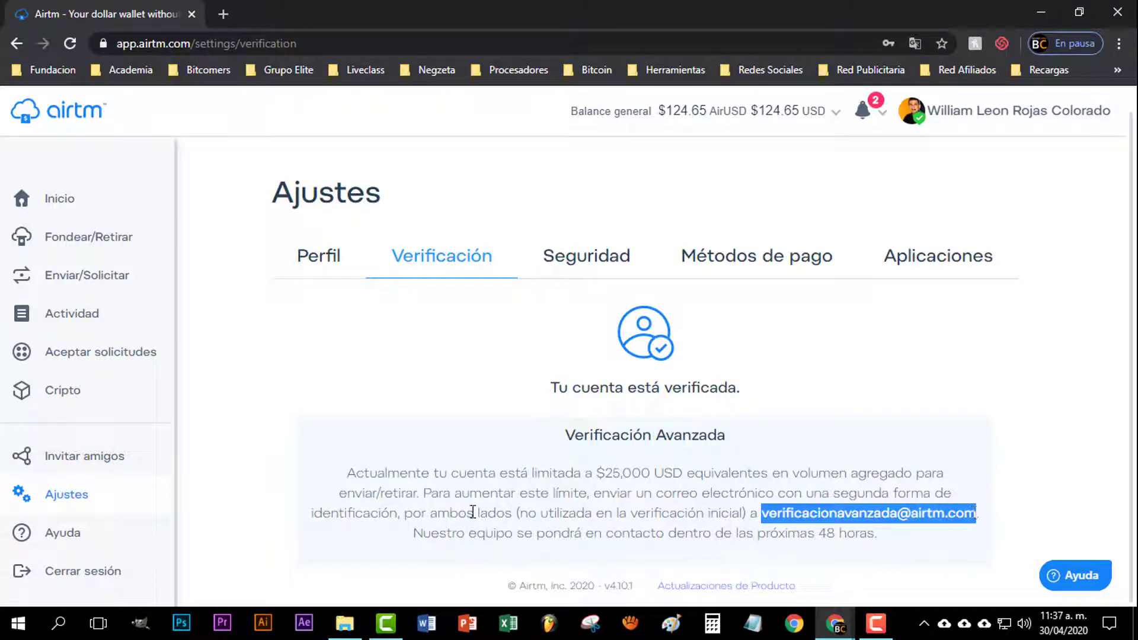
pyautogui.click(59, 198)
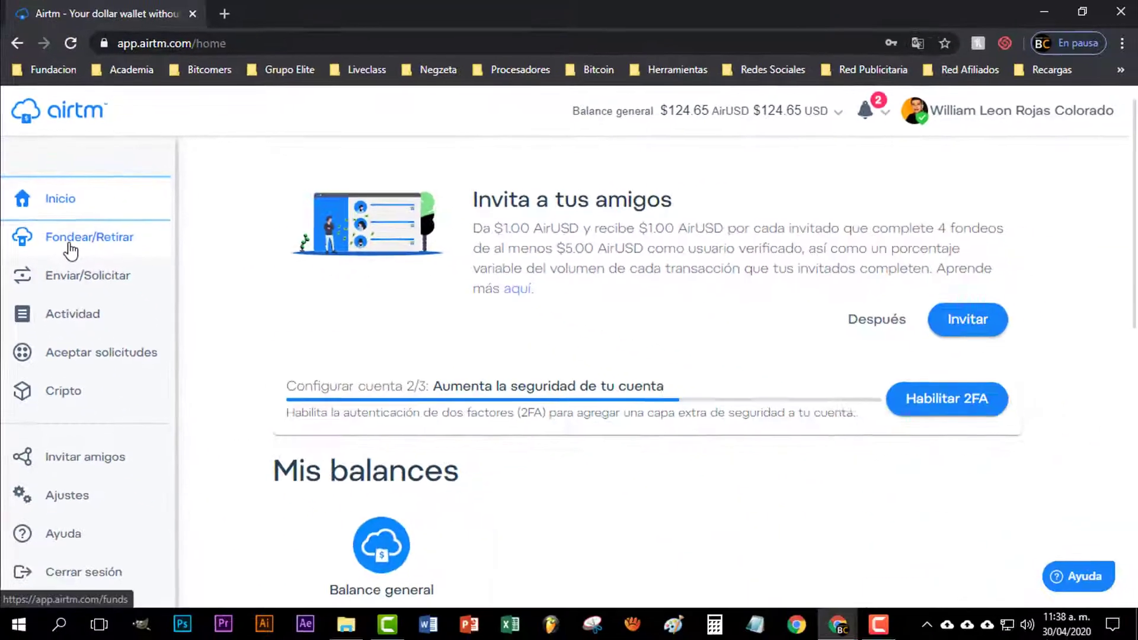
# Open Fondear/Retirar and look over the Retirar (withdraw) options
pyautogui.click(145, 337)
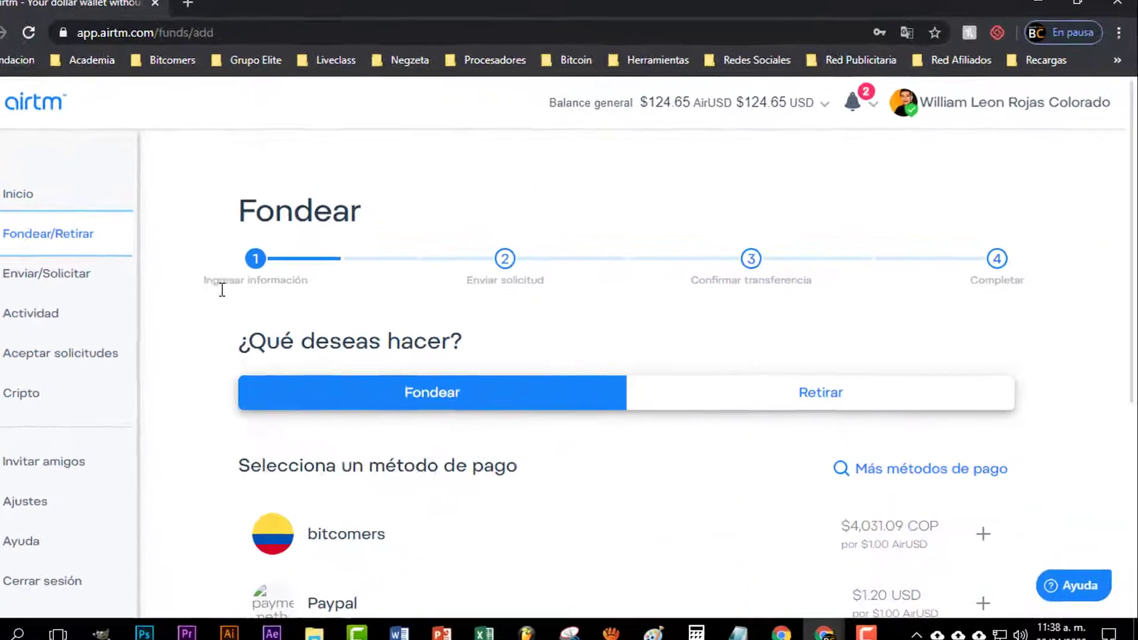
pyautogui.moveTo(235, 344); pyautogui.dragTo(471, 347)
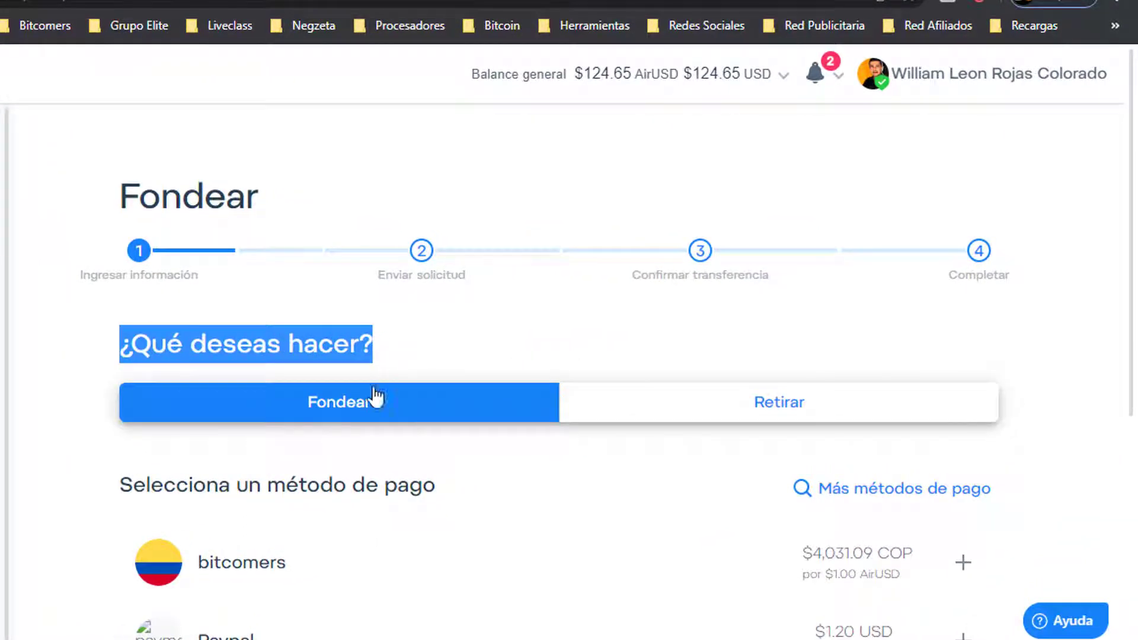
pyautogui.click(60, 417)
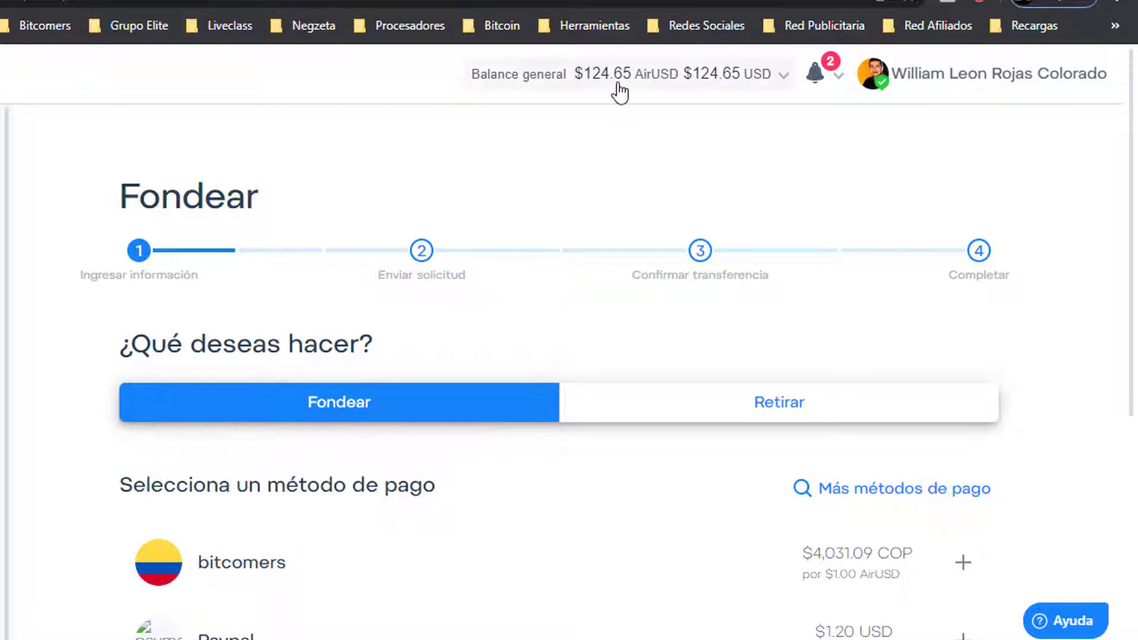
pyautogui.click(744, 409)
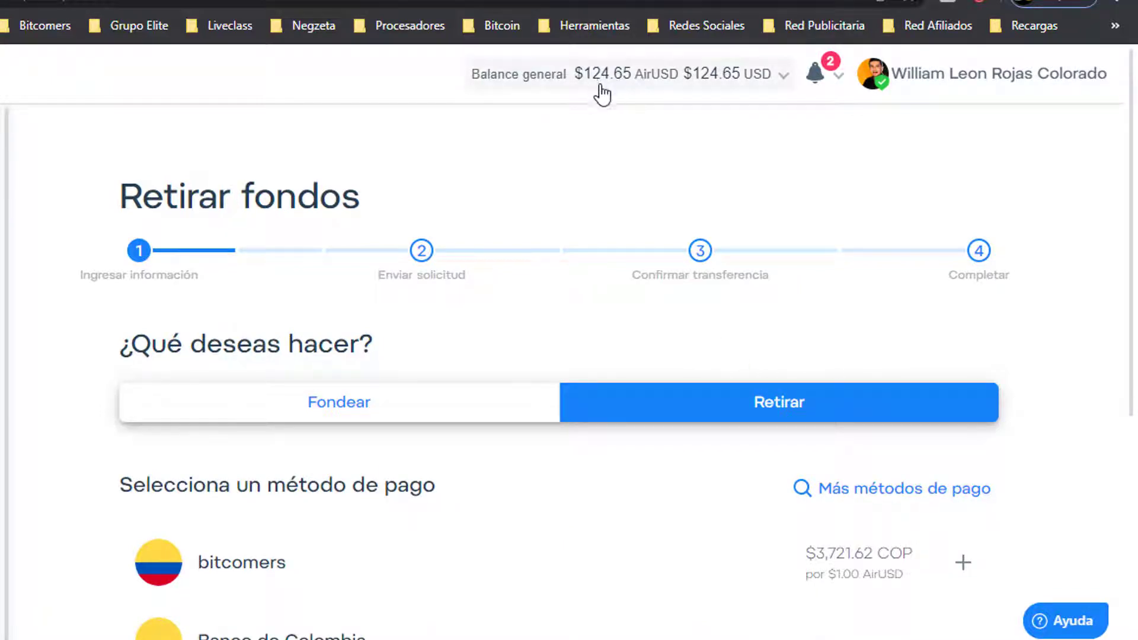
pyautogui.scroll(-2, 501, 197)
pyautogui.scroll(-4, 155, 308)
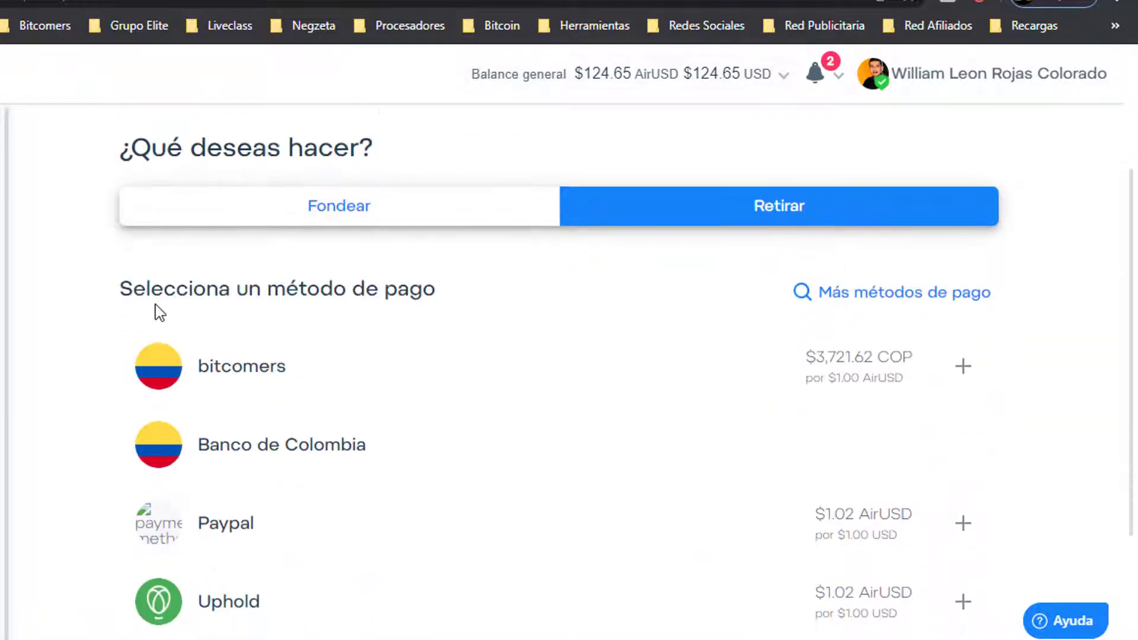
pyautogui.scroll(2, 112, 351)
pyautogui.scroll(4, 112, 353)
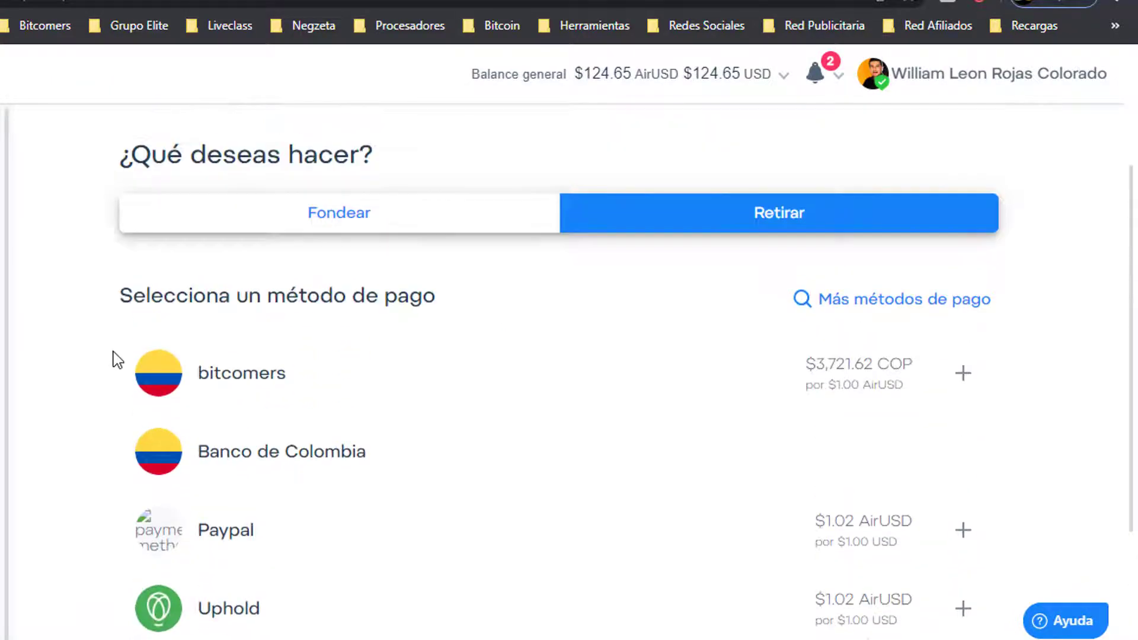
# Switch back to Fondear and browse methods like Paypal, Uphold, Banco de Colombia, Nequi and Skrill
pyautogui.click(343, 399)
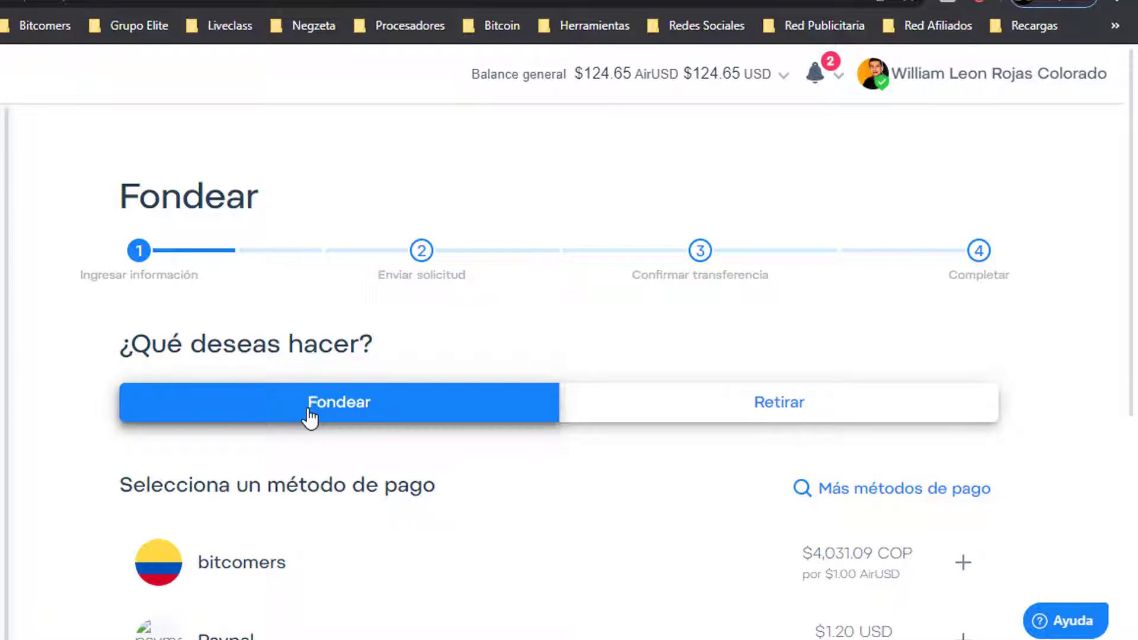
pyautogui.scroll(-6, 92, 474)
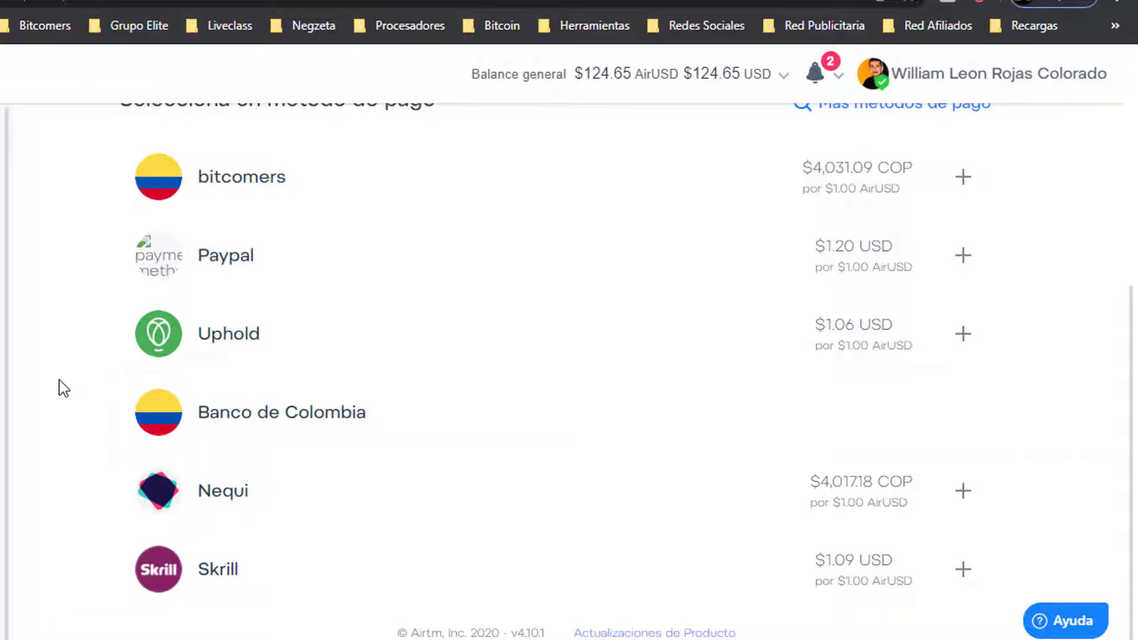
pyautogui.scroll(2, 64, 388)
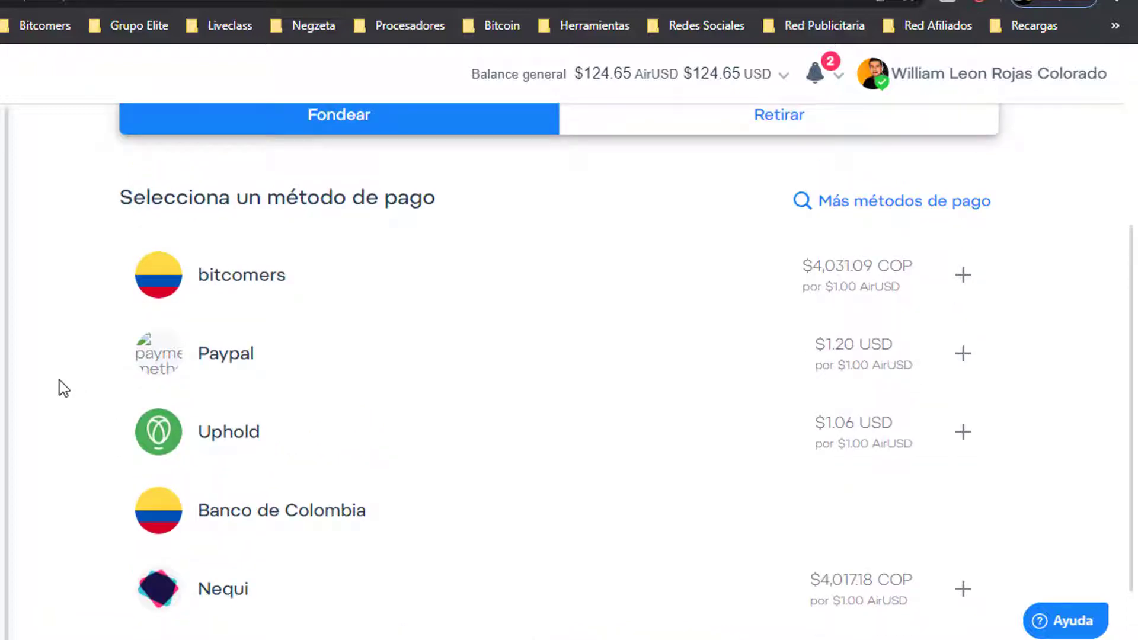
pyautogui.scroll(2, 64, 389)
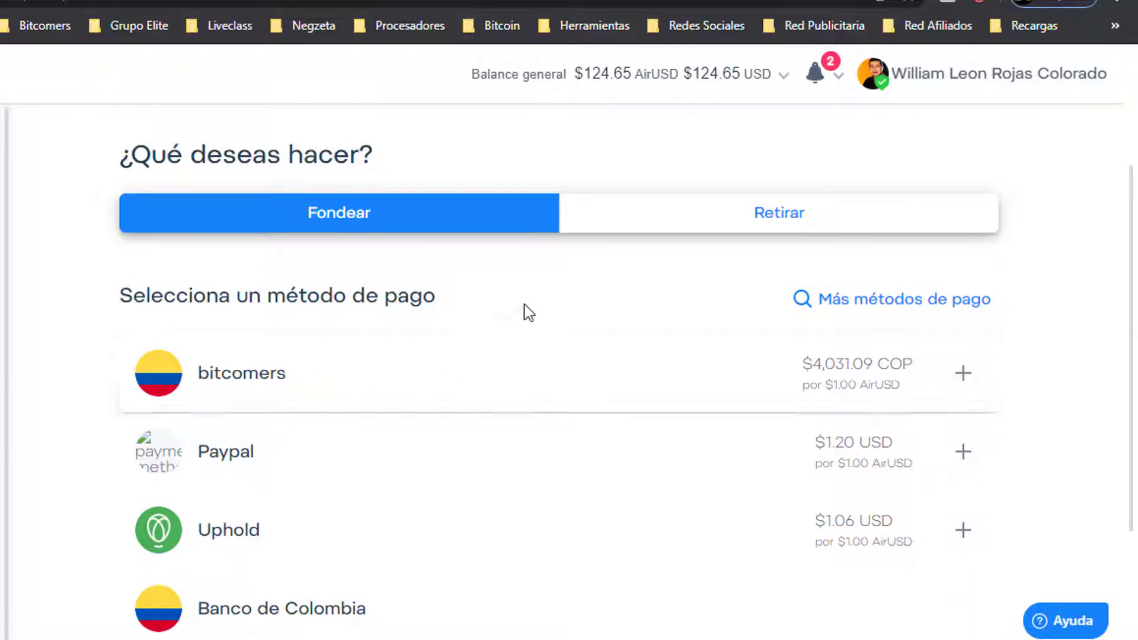
pyautogui.scroll(4, 98, 346)
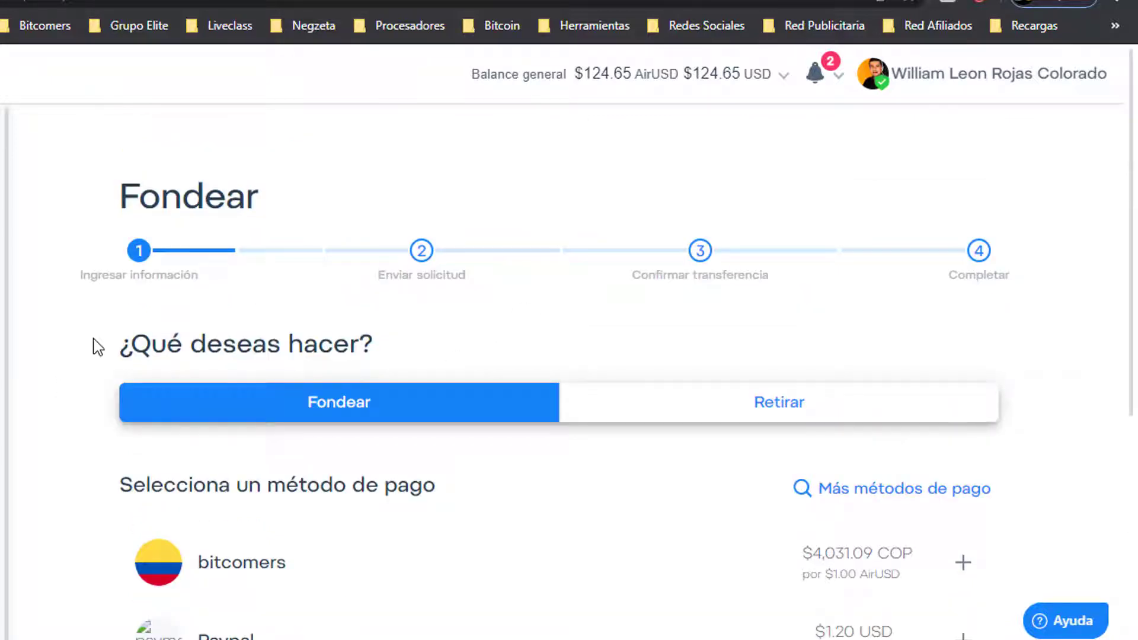
pyautogui.scroll(-4, 98, 346)
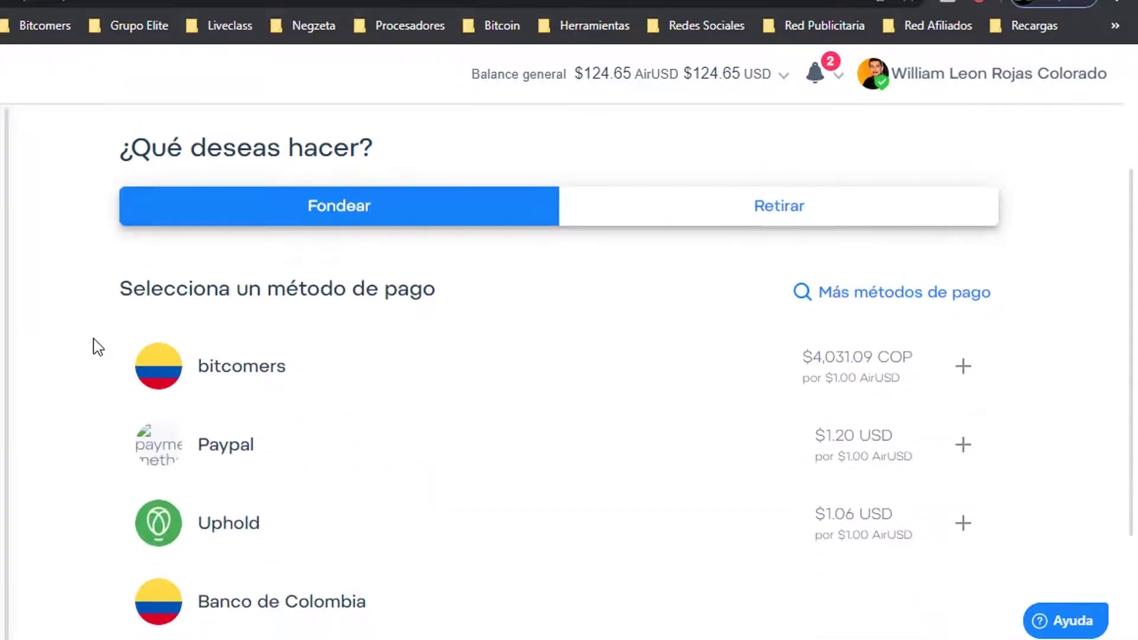
pyautogui.scroll(-4, 98, 347)
pyautogui.scroll(2, 91, 365)
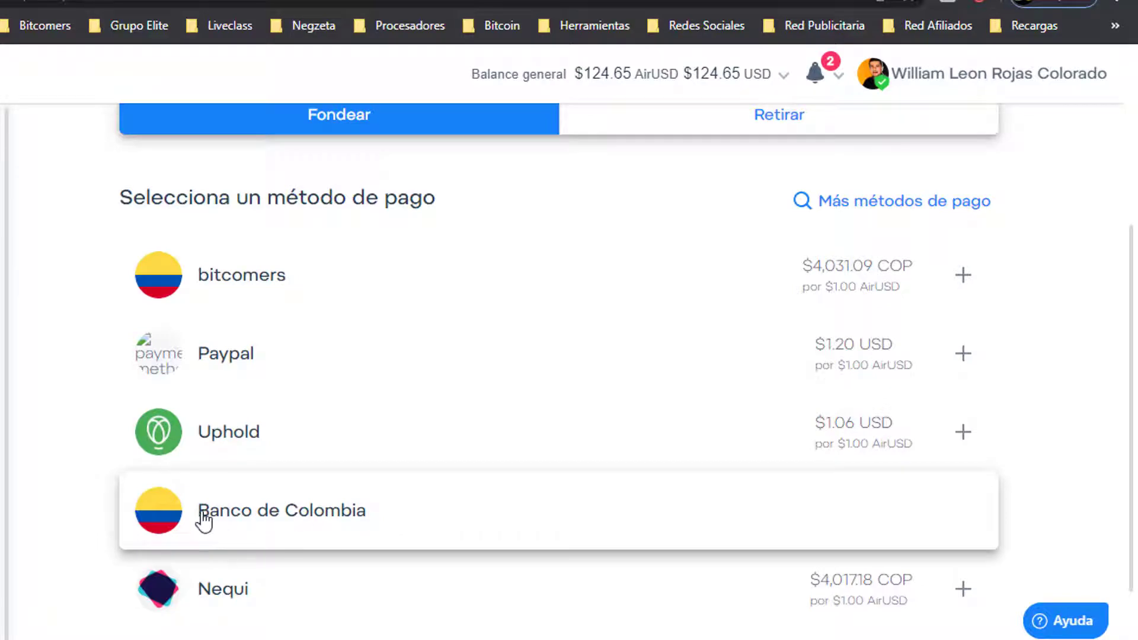
# Pick Banco de Colombia, then Colombia Bancolombia, and choose the Ahorro account type
pyautogui.click(313, 510)
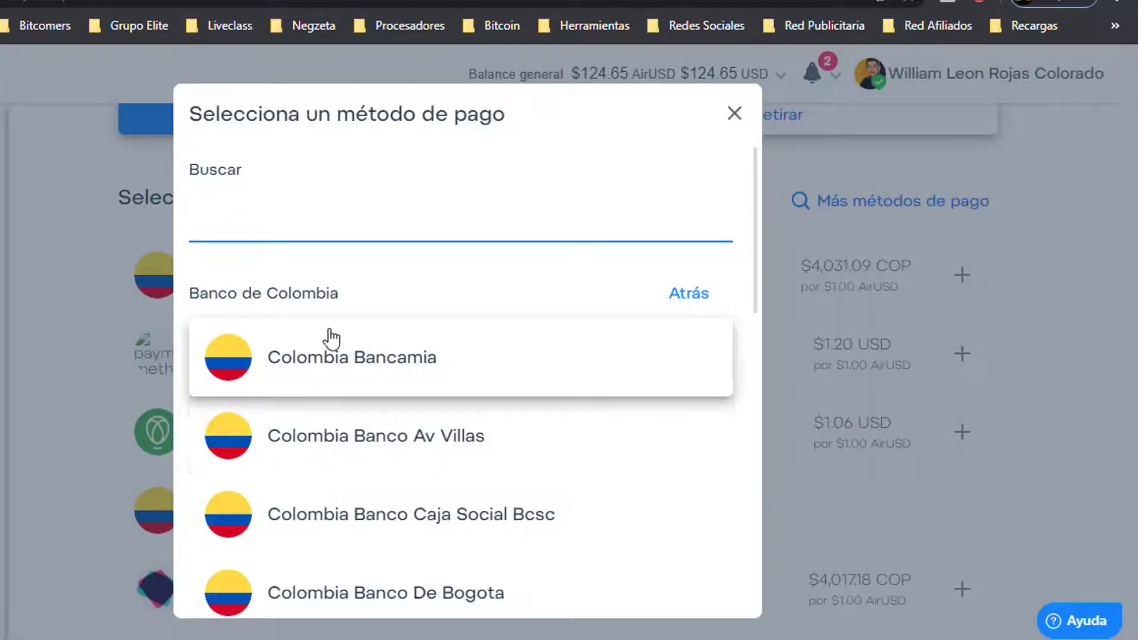
pyautogui.scroll(-2, 370, 362)
pyautogui.scroll(-7, 370, 361)
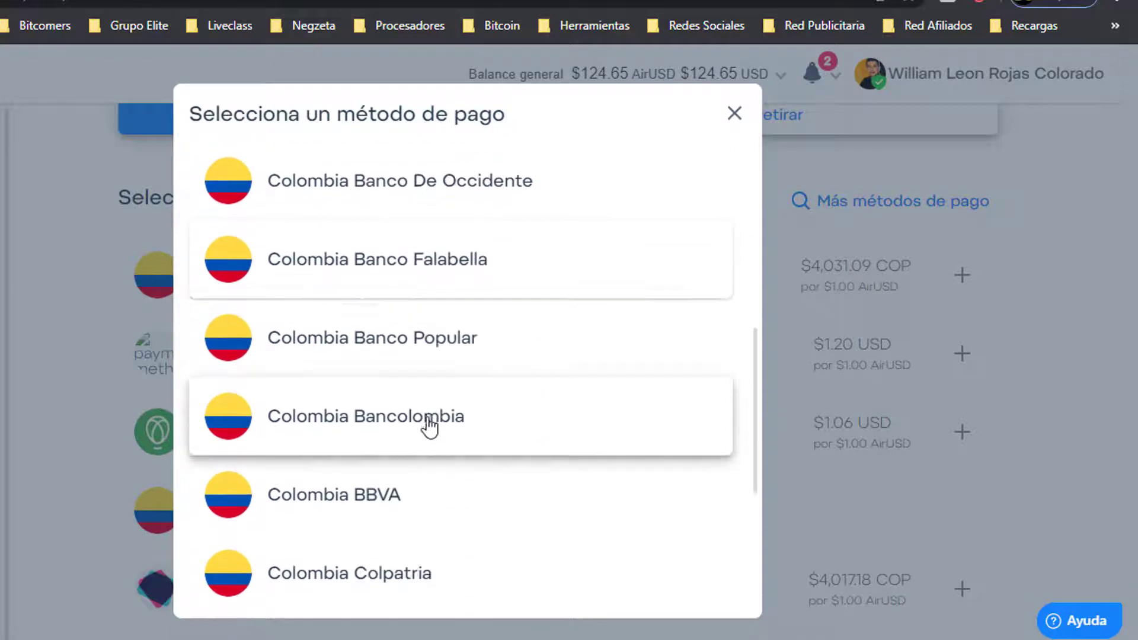
pyautogui.click(466, 431)
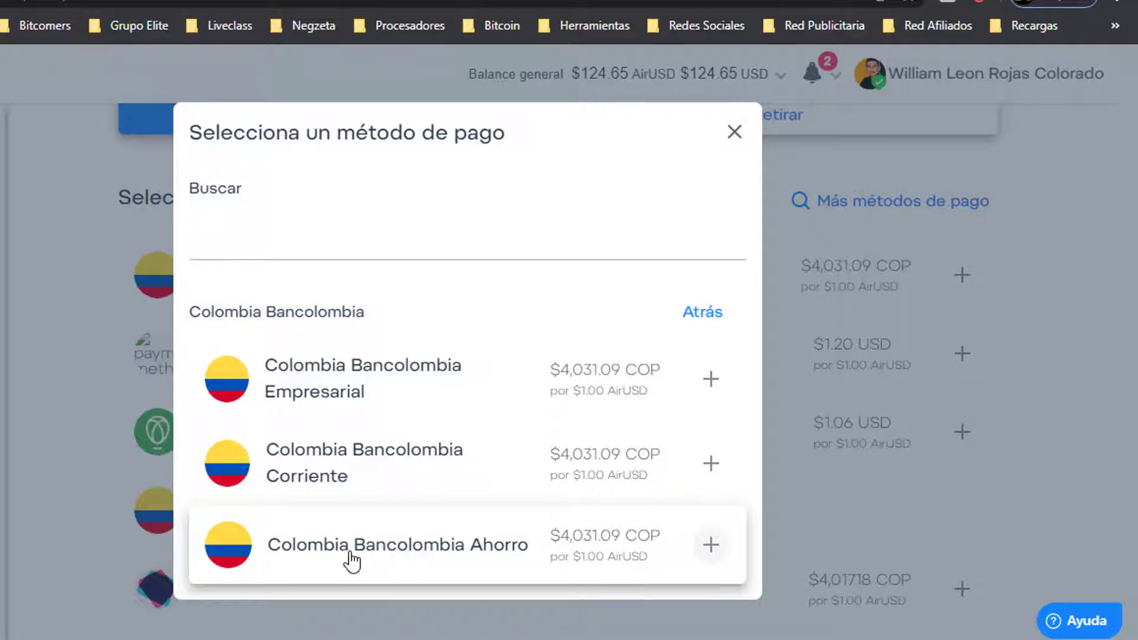
pyautogui.click(417, 563)
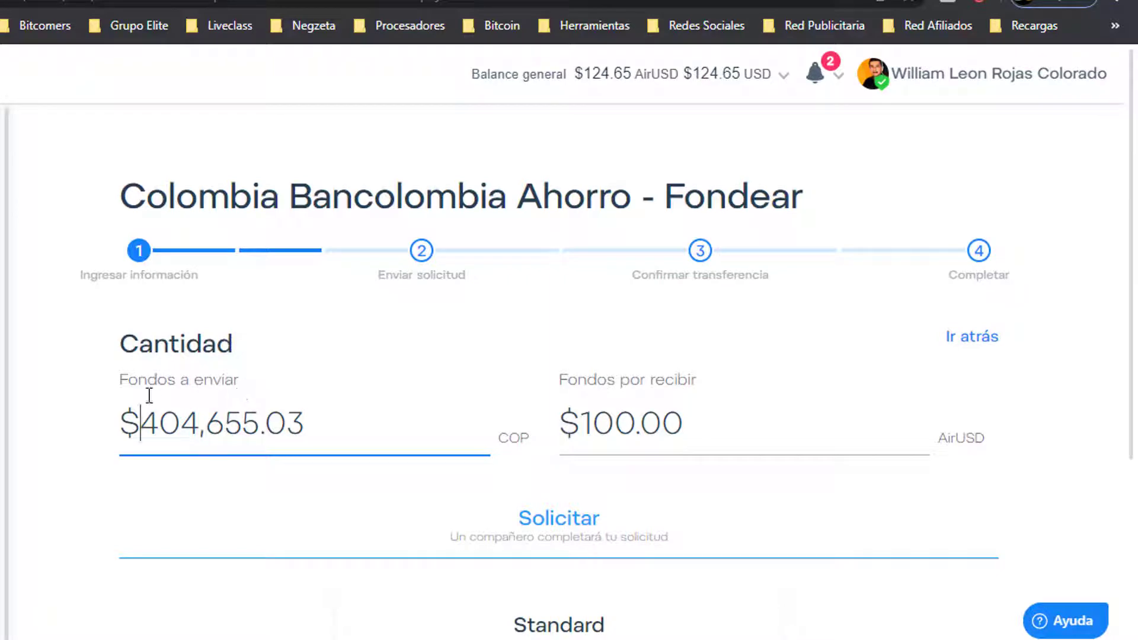
# Change the Fondos por recibir amount from 100.00 to 10 AirUSD
pyautogui.click(347, 367)
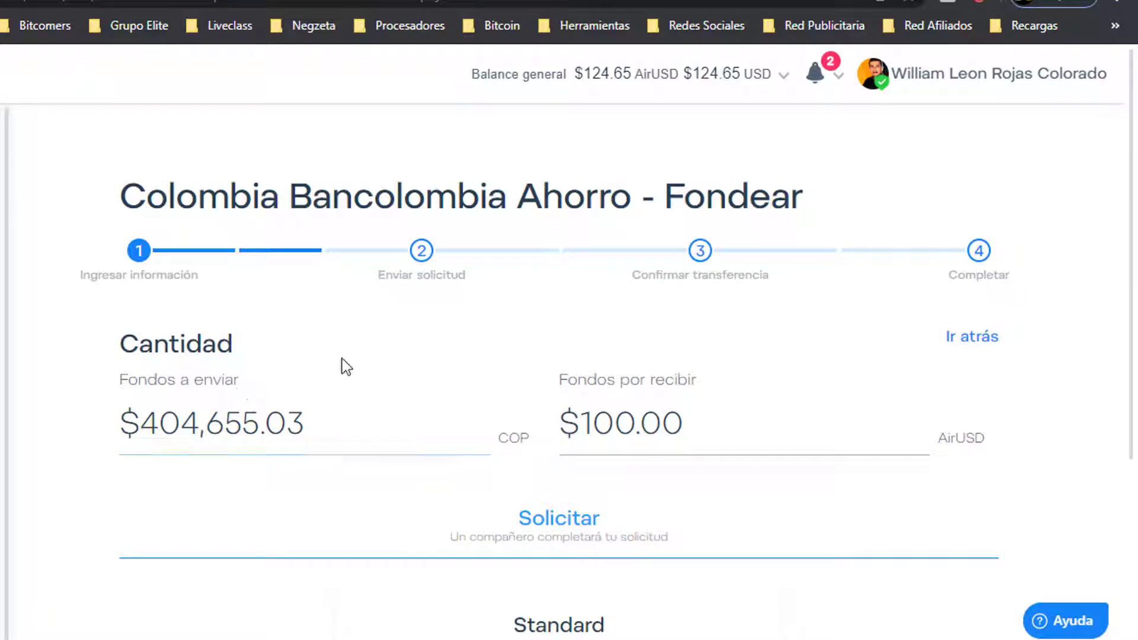
pyautogui.click(158, 419)
pyautogui.moveTo(158, 419); pyautogui.dragTo(305, 418)
pyautogui.click(580, 421)
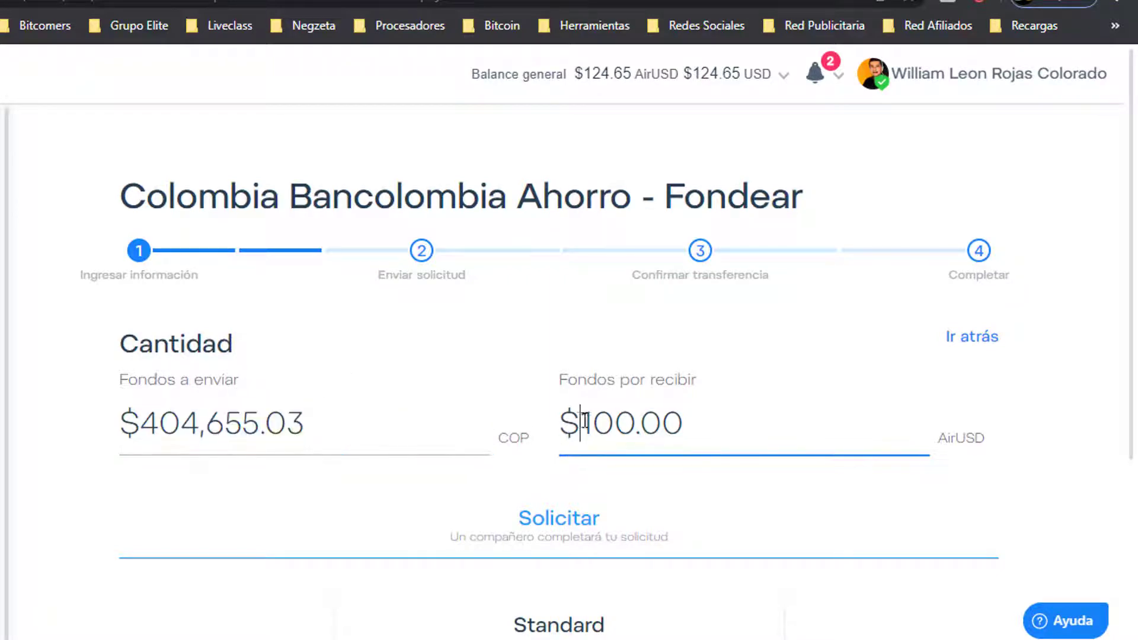
pyautogui.moveTo(586, 422); pyautogui.dragTo(719, 427)
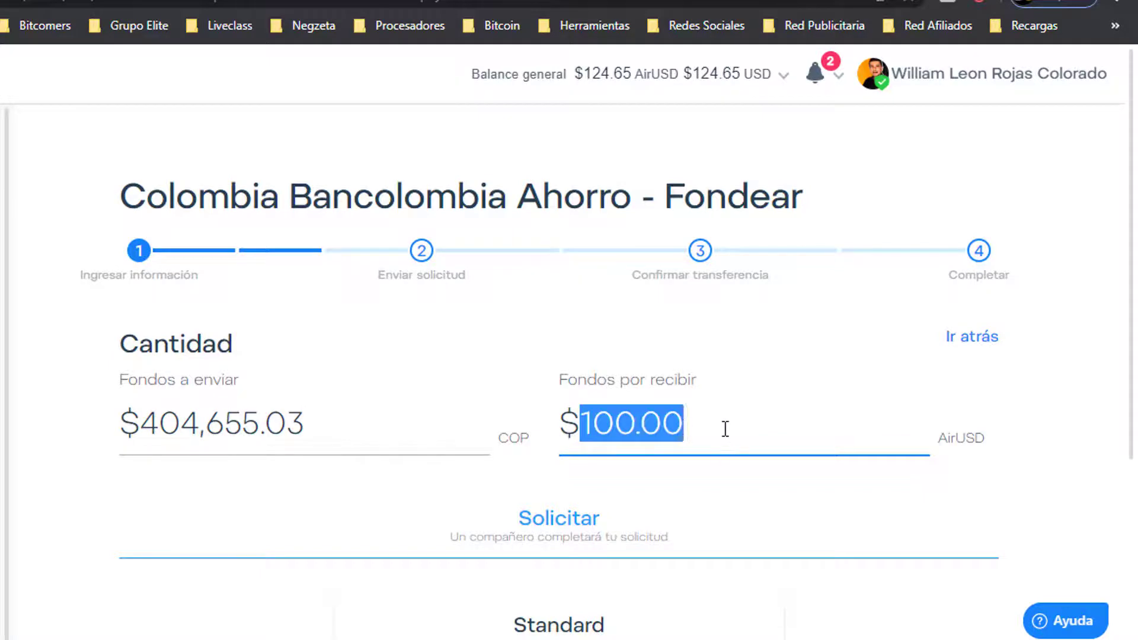
pyautogui.write('10')
pyautogui.click(90, 467)
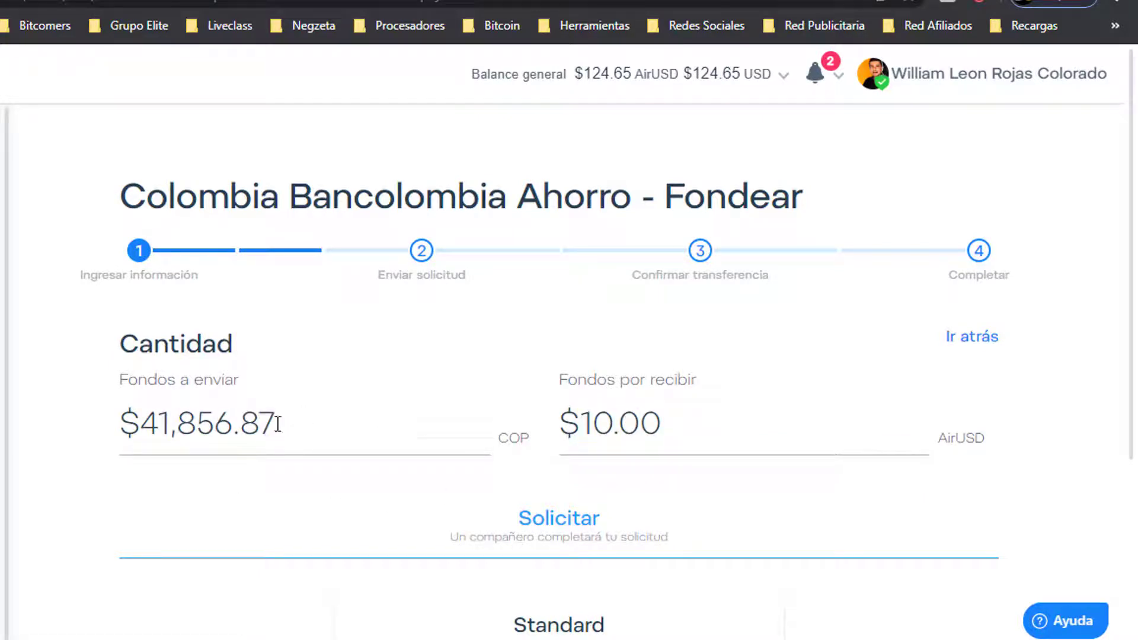
# Check the recalculated $41,856.87 COP to send and choose the Standard offer
pyautogui.moveTo(278, 423); pyautogui.dragTo(132, 425)
pyautogui.click(84, 465)
pyautogui.scroll(-5, 361, 470)
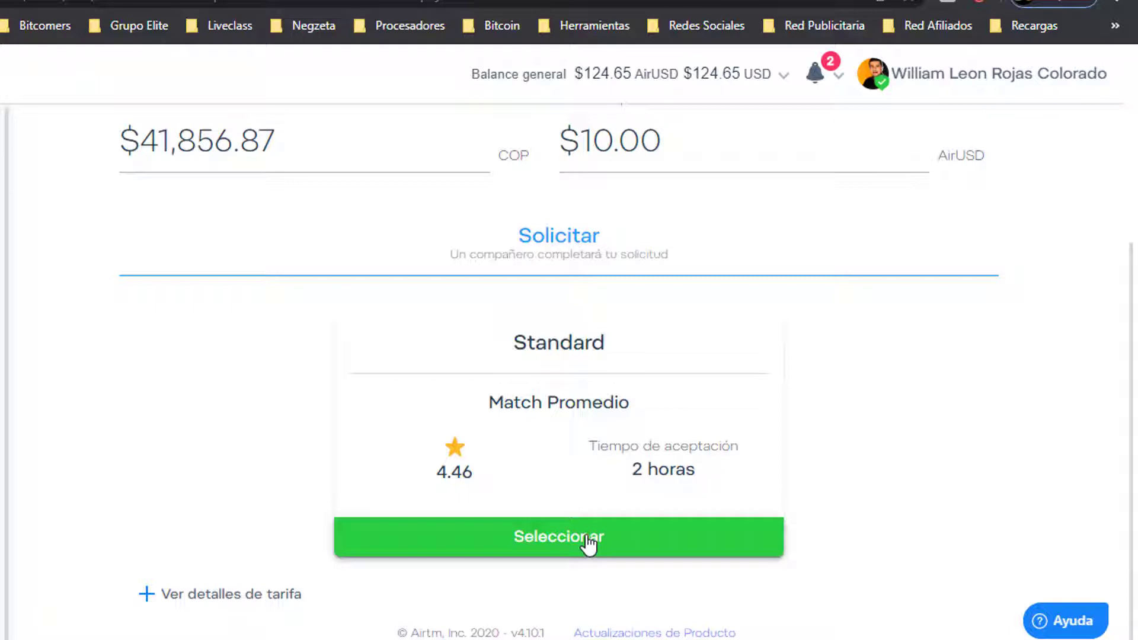
pyautogui.scroll(2, 589, 542)
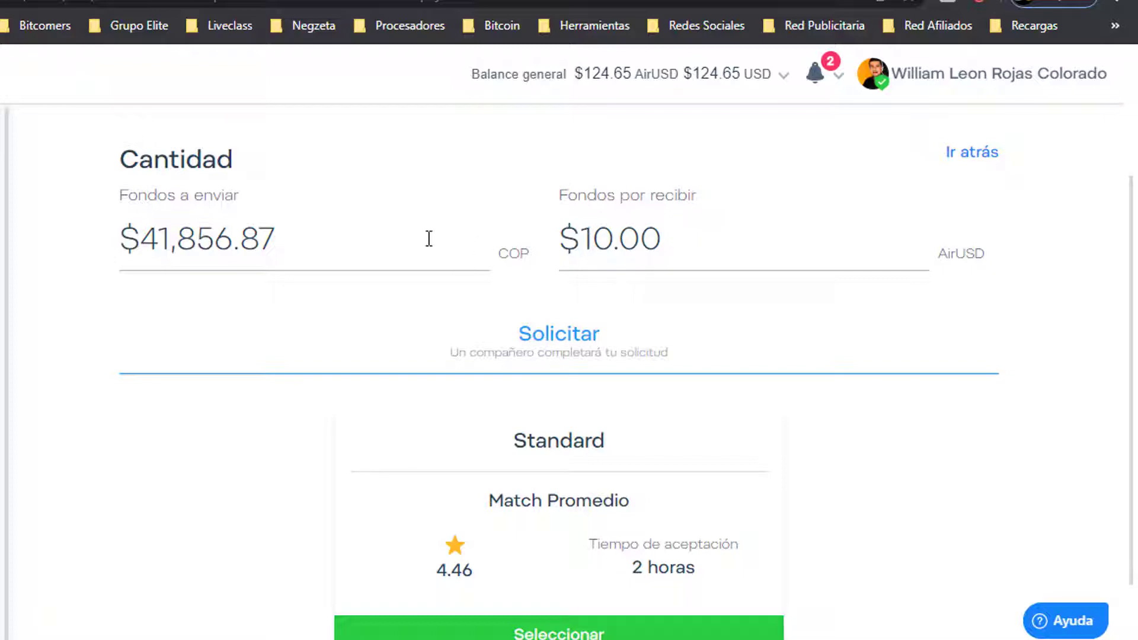
pyautogui.moveTo(276, 239); pyautogui.dragTo(138, 242)
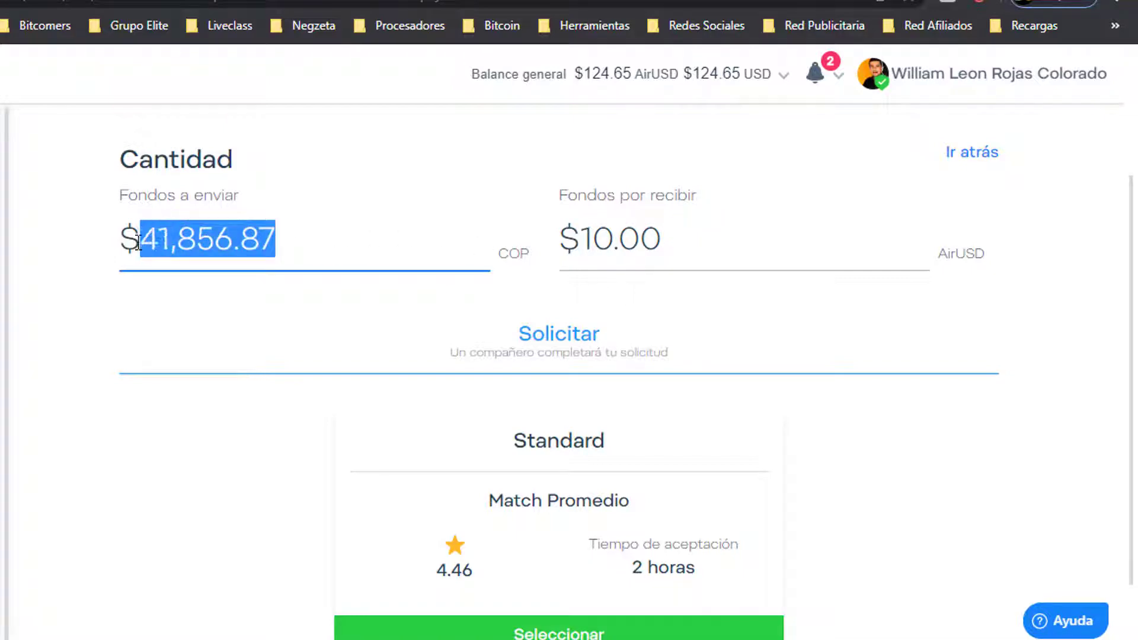
pyautogui.click(127, 279)
pyautogui.scroll(-2, 145, 478)
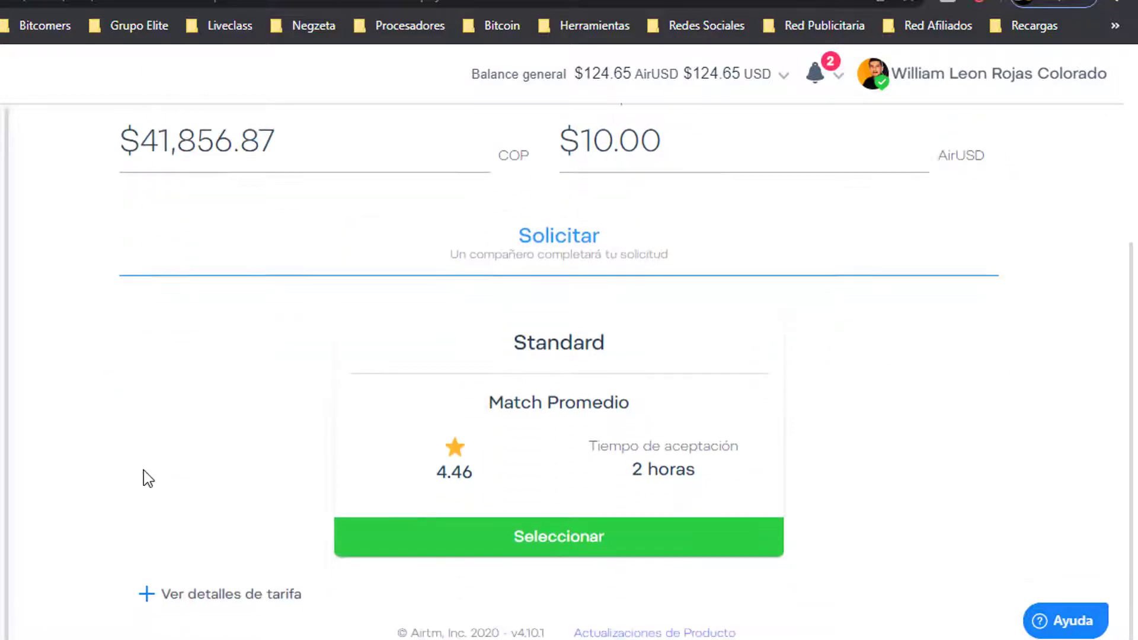
pyautogui.click(567, 531)
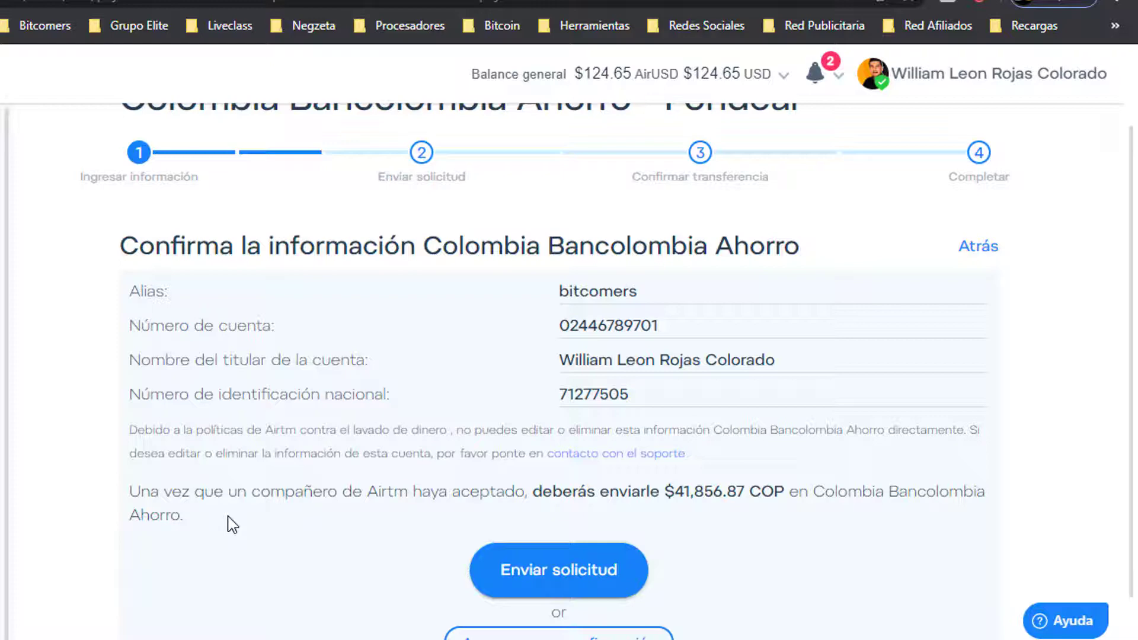
# Submit the funding request and wait on the Buscando compañero page for a partner
pyautogui.scroll(-1, 231, 525)
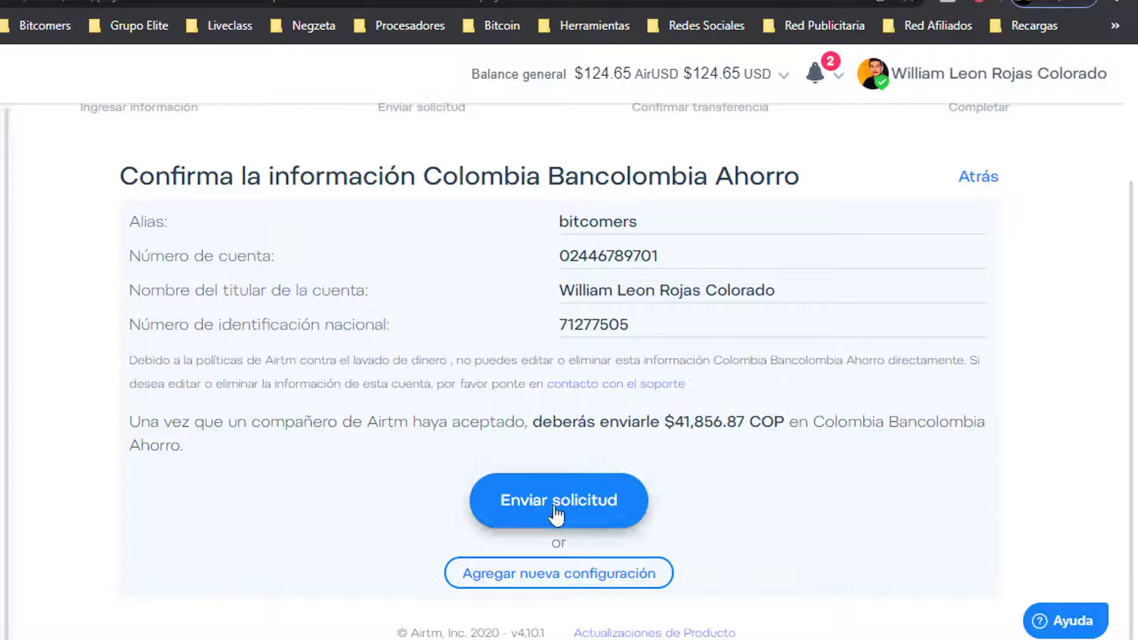
pyautogui.click(520, 511)
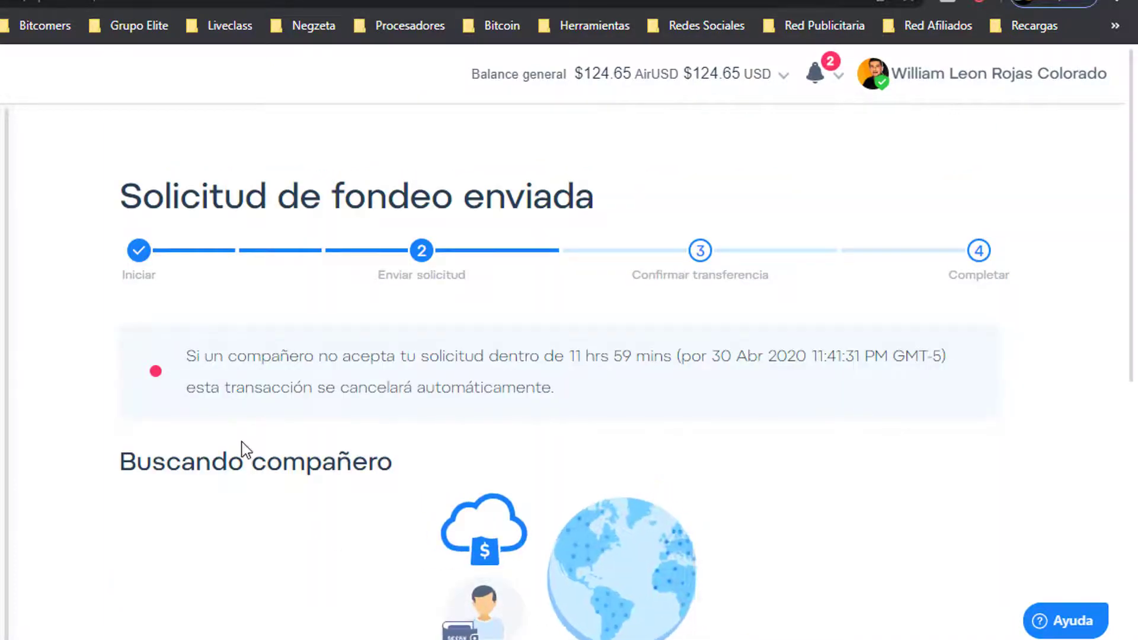
pyautogui.scroll(-3, 247, 424)
pyautogui.scroll(2, 247, 425)
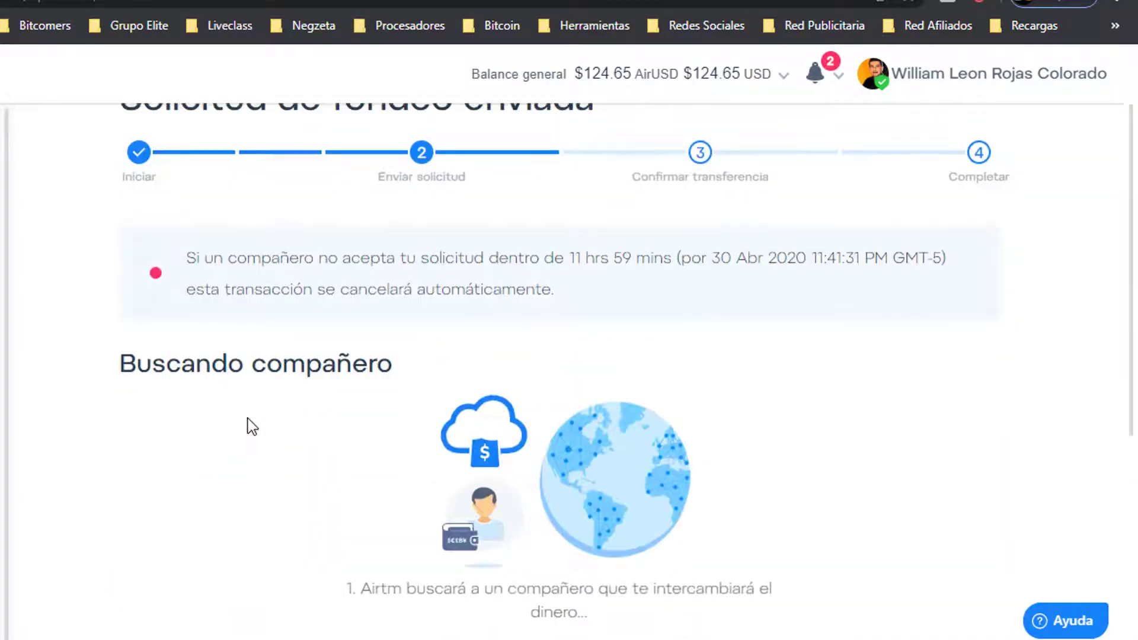
pyautogui.scroll(-2, 246, 432)
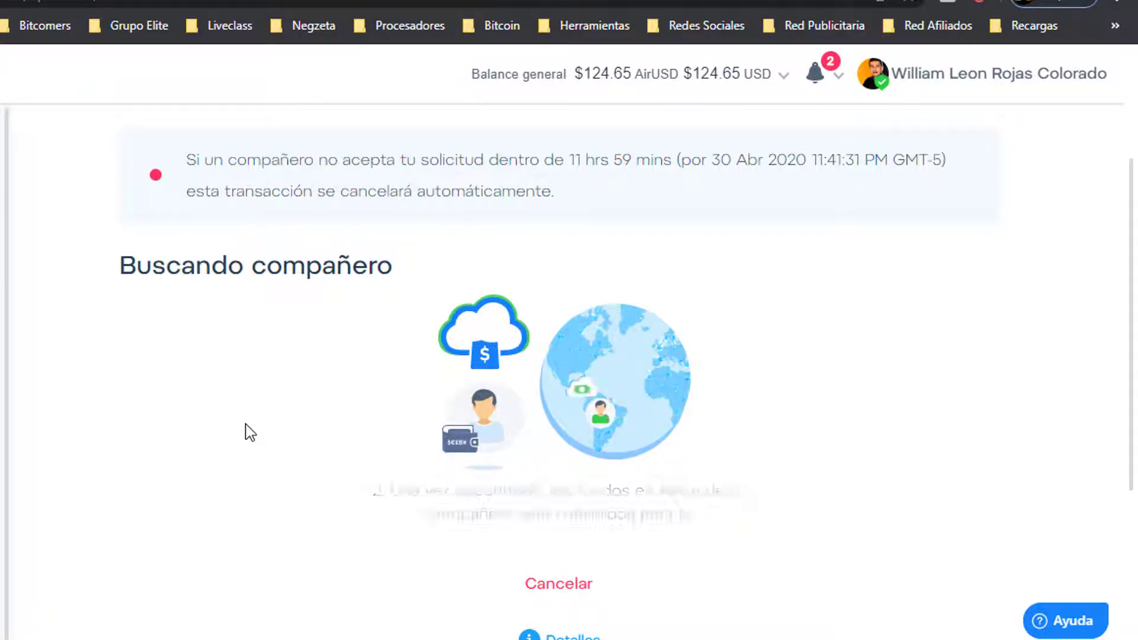
pyautogui.scroll(5, 250, 432)
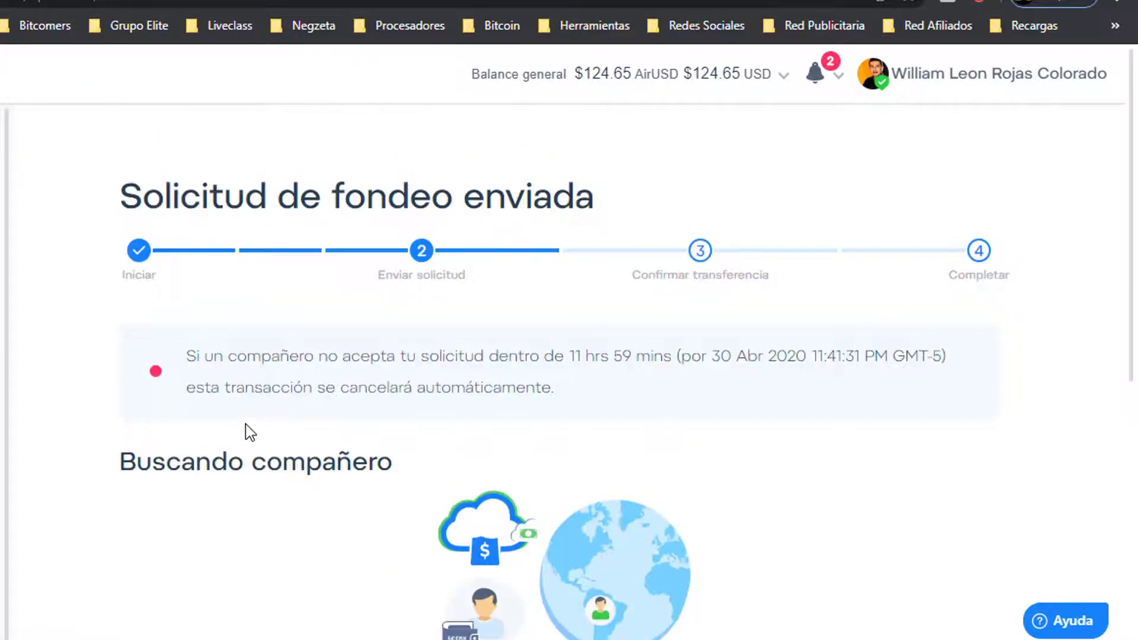
pyautogui.scroll(-5, 250, 432)
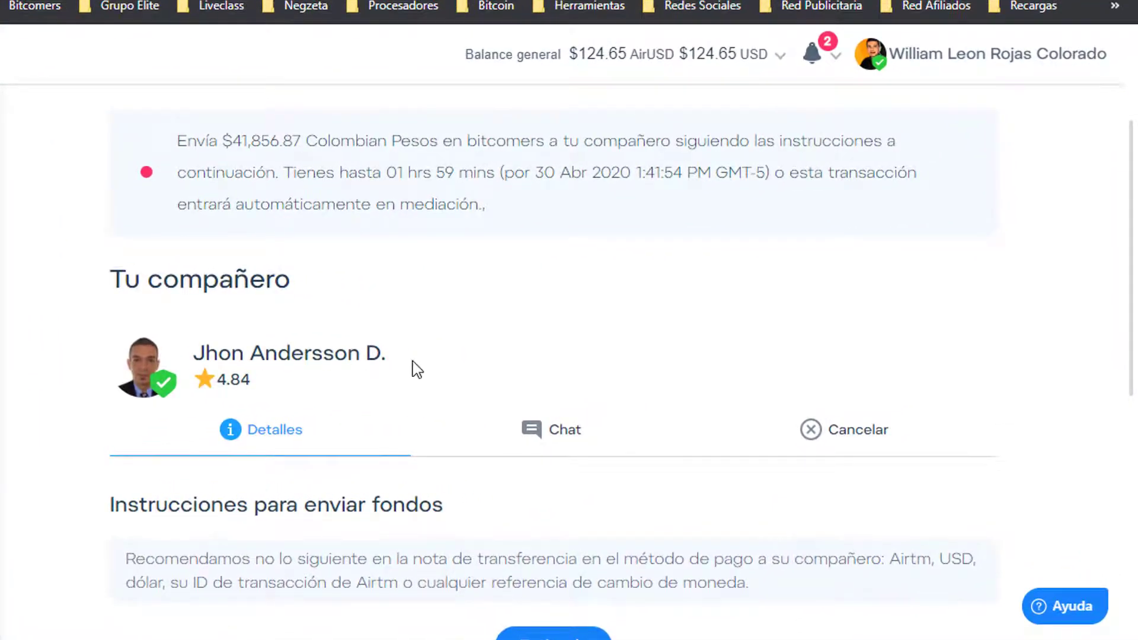
# Acknowledge the transfer-note warning with Entiendo to reveal the transfer details
pyautogui.scroll(-3, 413, 361)
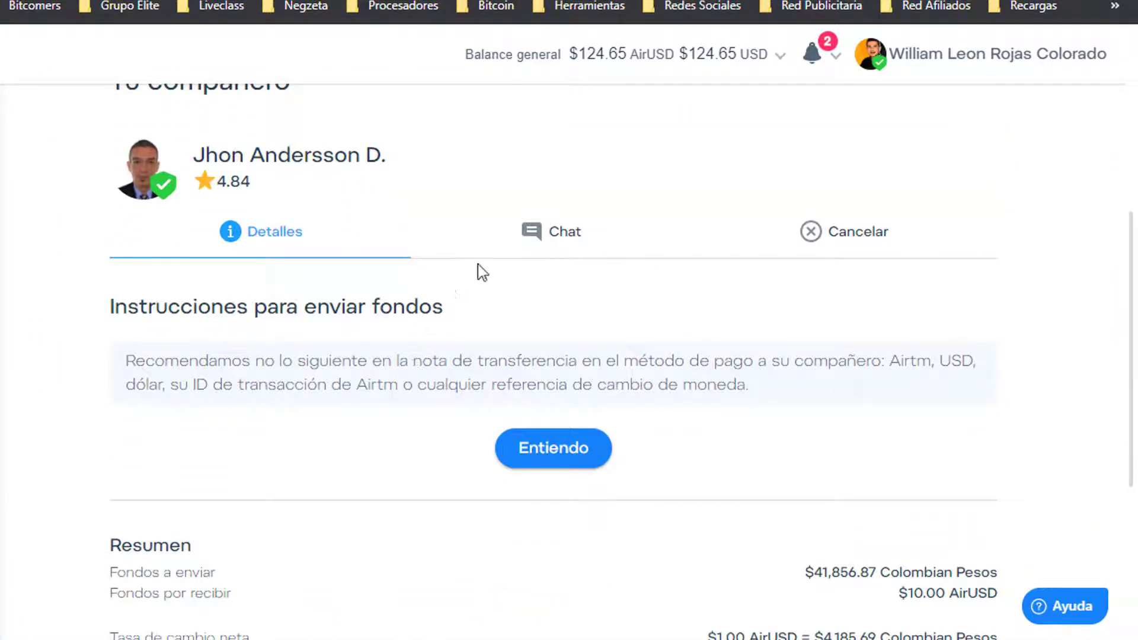
pyautogui.scroll(-3, 169, 350)
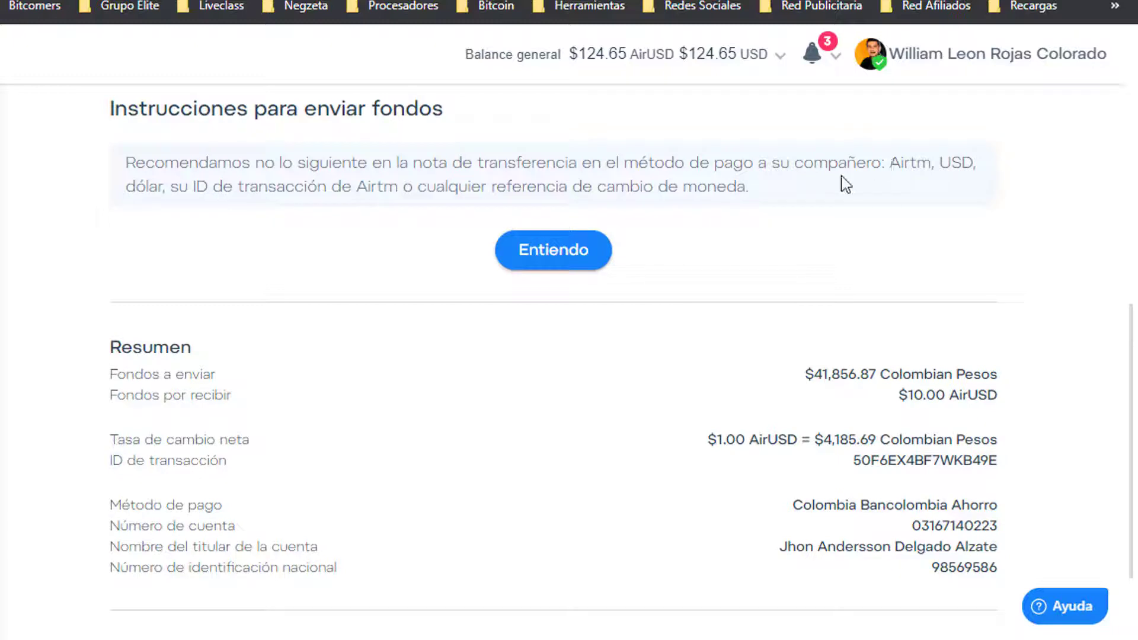
pyautogui.moveTo(889, 162); pyautogui.dragTo(931, 161)
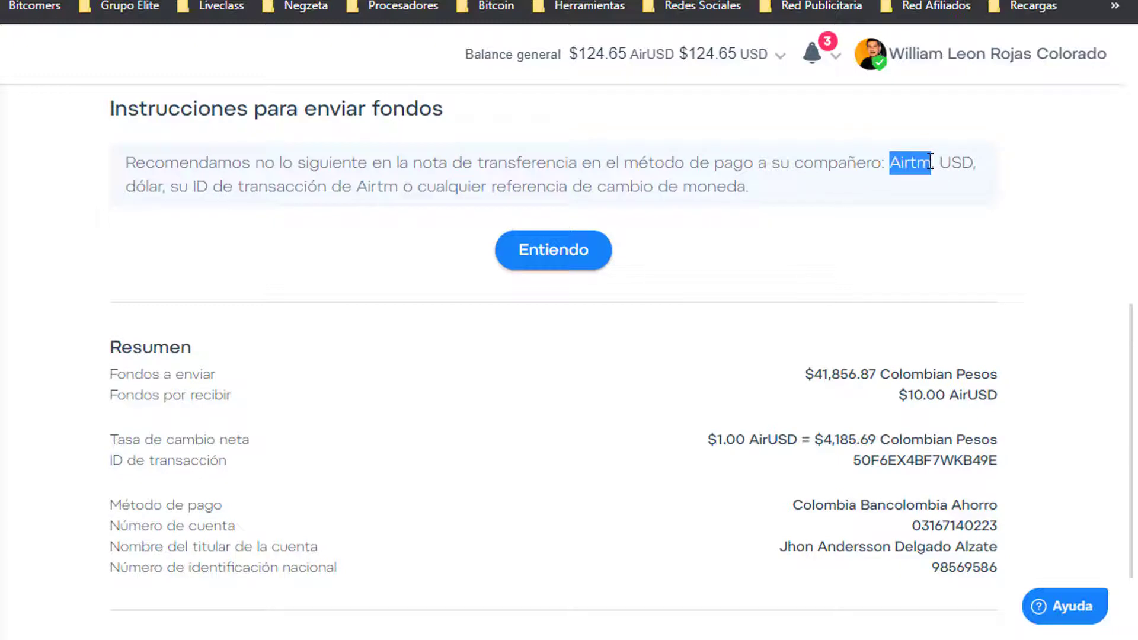
pyautogui.click(562, 253)
# Review the amount, recipient, account number and ID number, then open the partner chat
pyautogui.scroll(3, 593, 237)
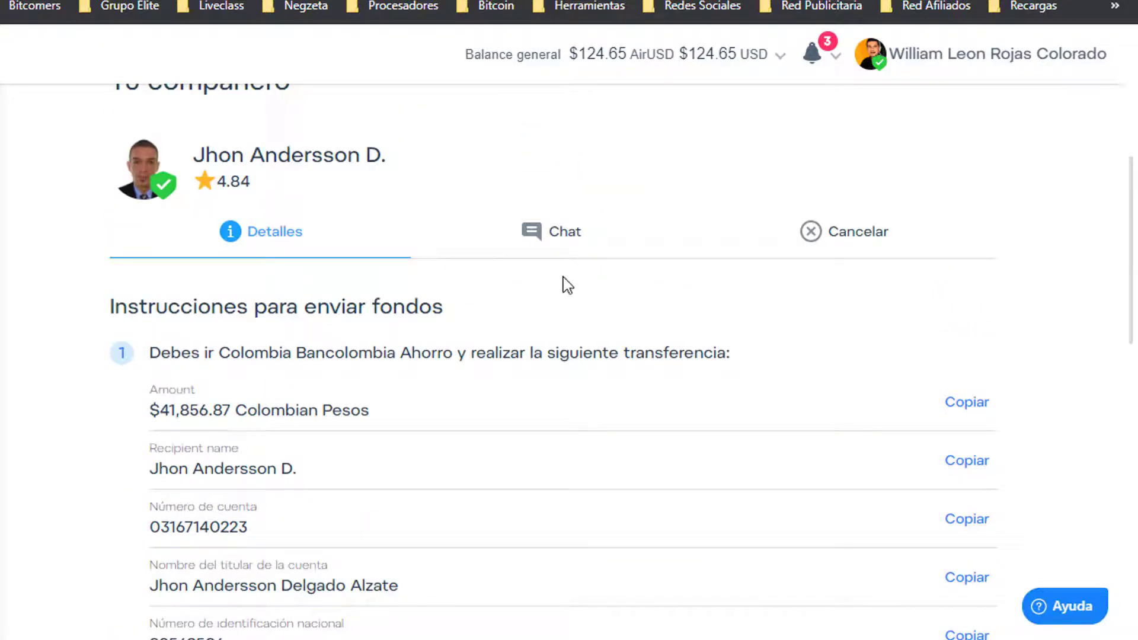
pyautogui.scroll(-2, 211, 325)
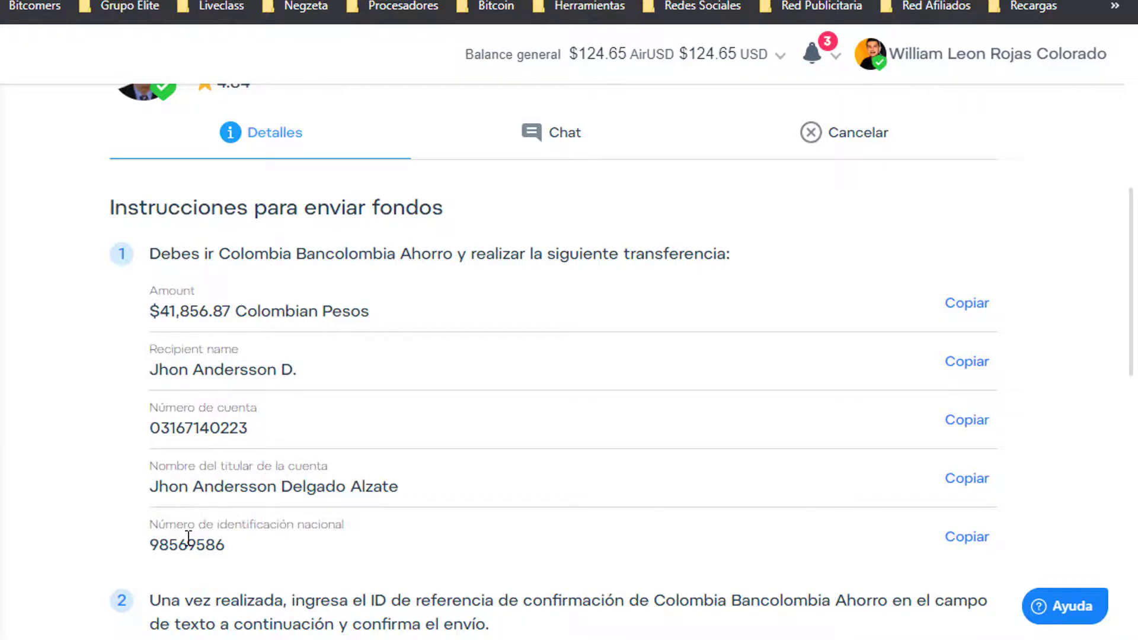
pyautogui.moveTo(159, 314); pyautogui.dragTo(190, 315)
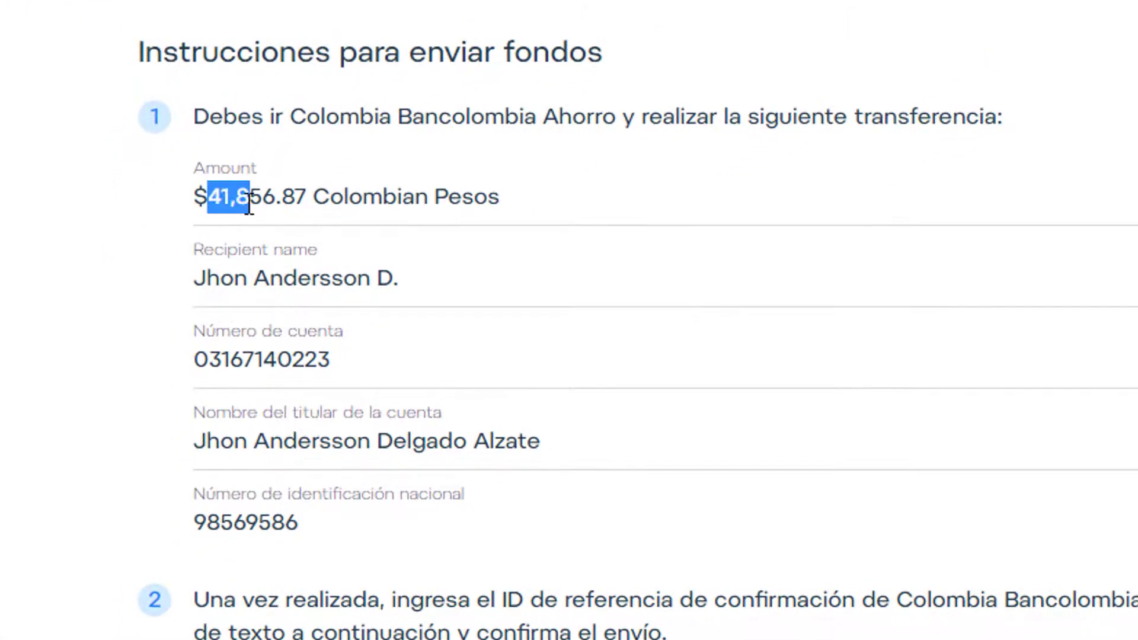
pyautogui.moveTo(249, 205); pyautogui.dragTo(308, 202)
pyautogui.moveTo(406, 278); pyautogui.dragTo(217, 279)
pyautogui.click(186, 272)
pyautogui.moveTo(195, 363); pyautogui.dragTo(334, 365)
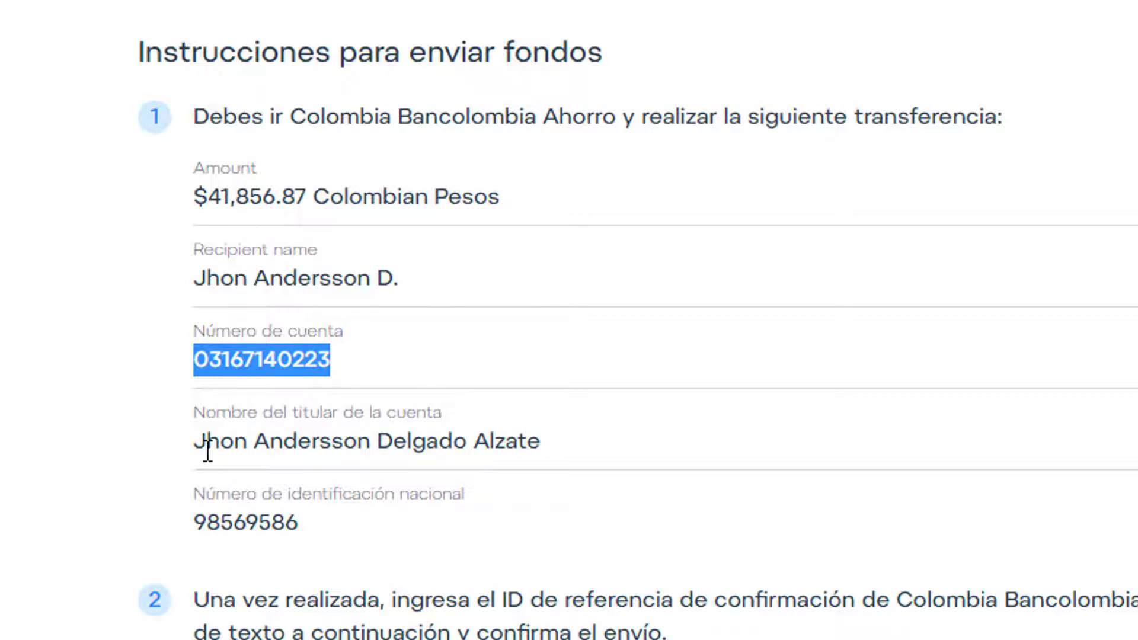
pyautogui.moveTo(207, 456); pyautogui.dragTo(516, 456)
pyautogui.moveTo(310, 523); pyautogui.dragTo(206, 523)
pyautogui.click(161, 507)
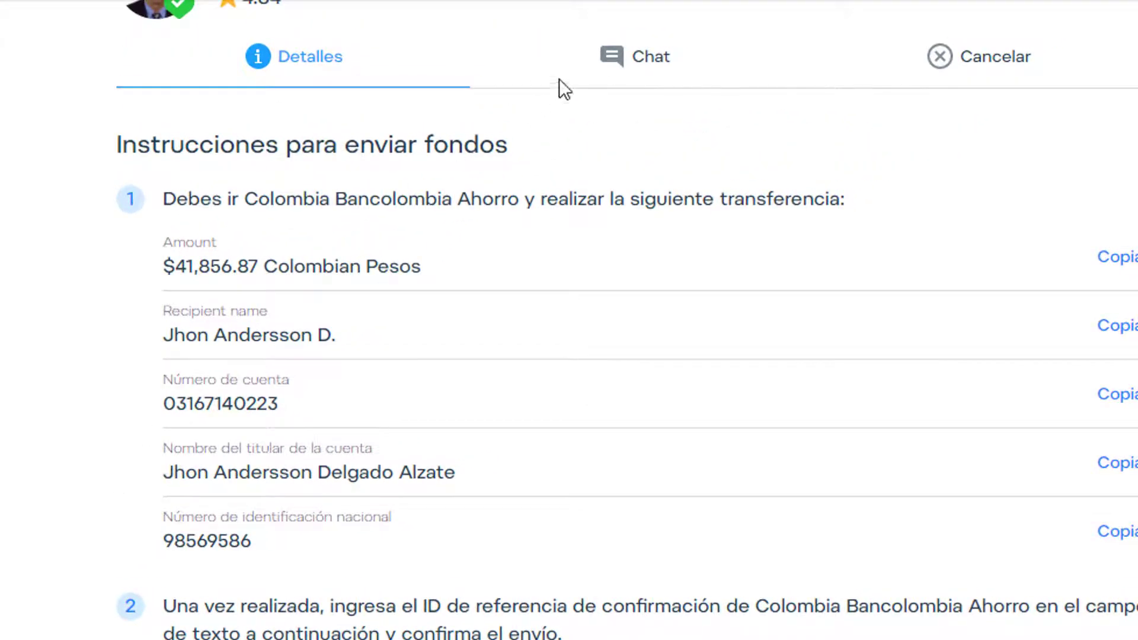
pyautogui.click(604, 62)
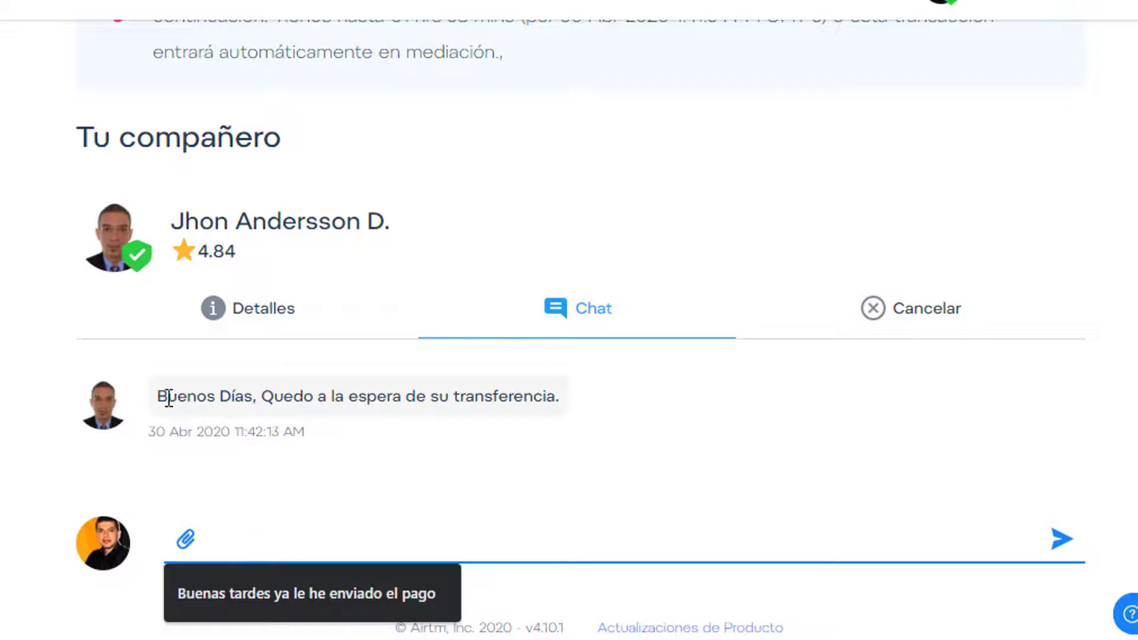
# Reply 'ok ya la voy hacer' to the partner and go back to the Detalles section
pyautogui.write('ok ya la voy hacer')
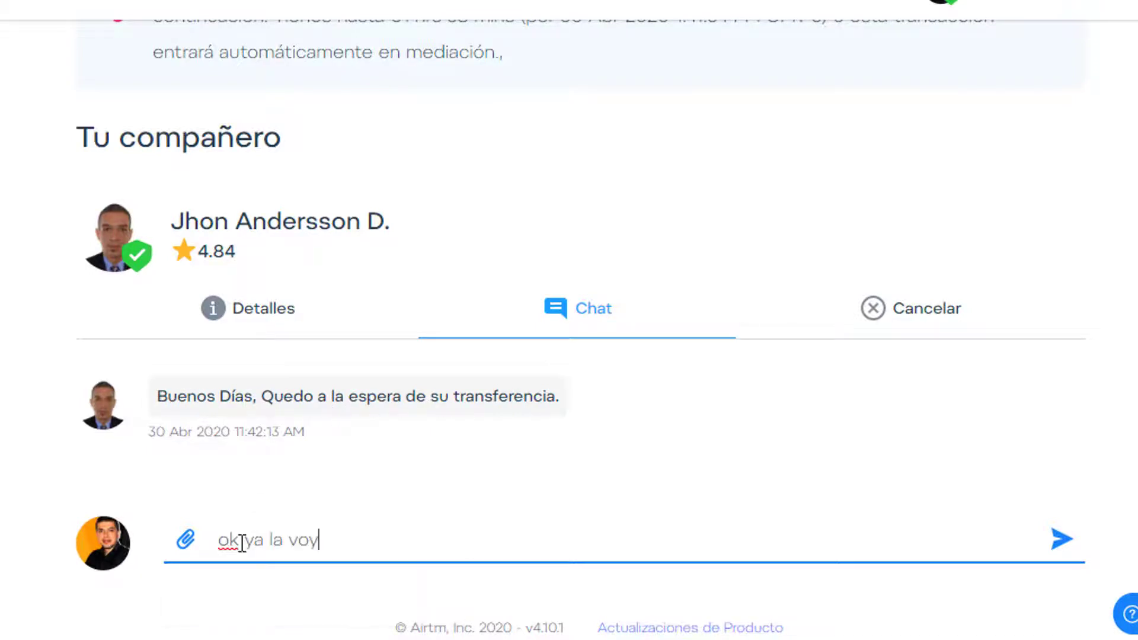
pyautogui.click(1061, 539)
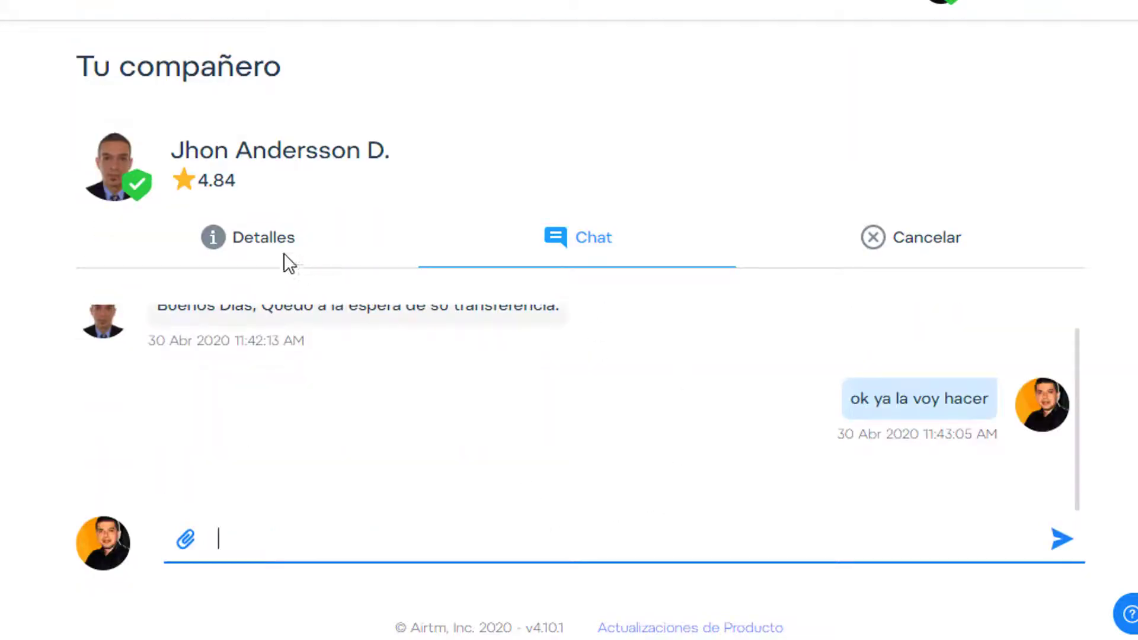
pyautogui.click(262, 243)
pyautogui.scroll(-10, 53, 300)
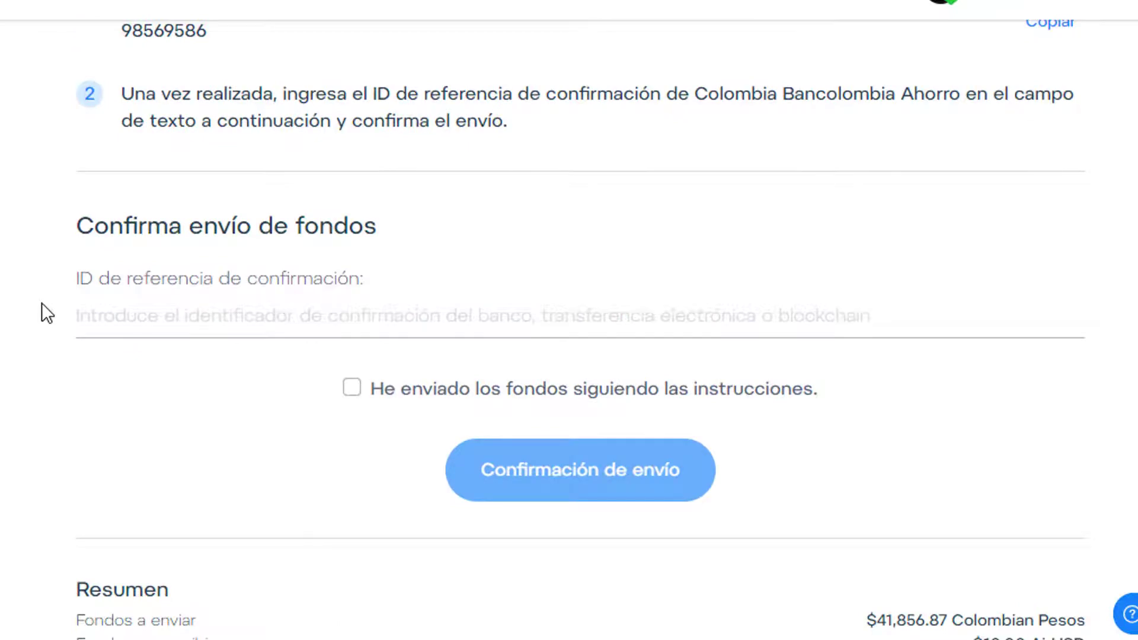
# Enter the bank reference ID, tick 'He enviado los fondos', and confirm the sent transfer
pyautogui.scroll(6, 89, 406)
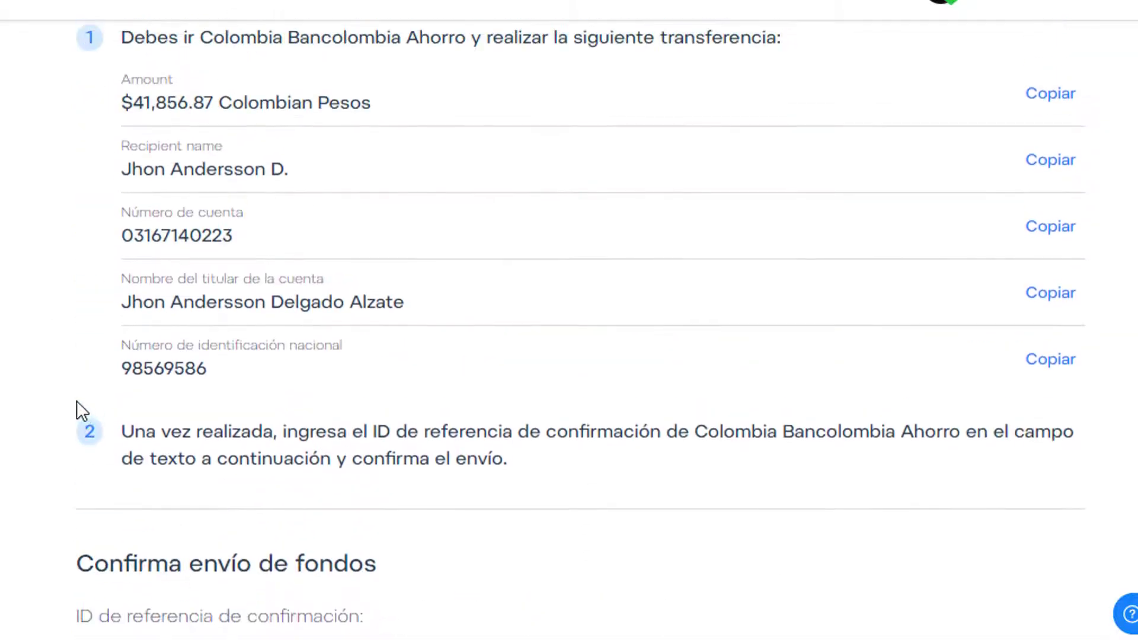
pyautogui.scroll(2, 54, 361)
pyautogui.scroll(3, 55, 363)
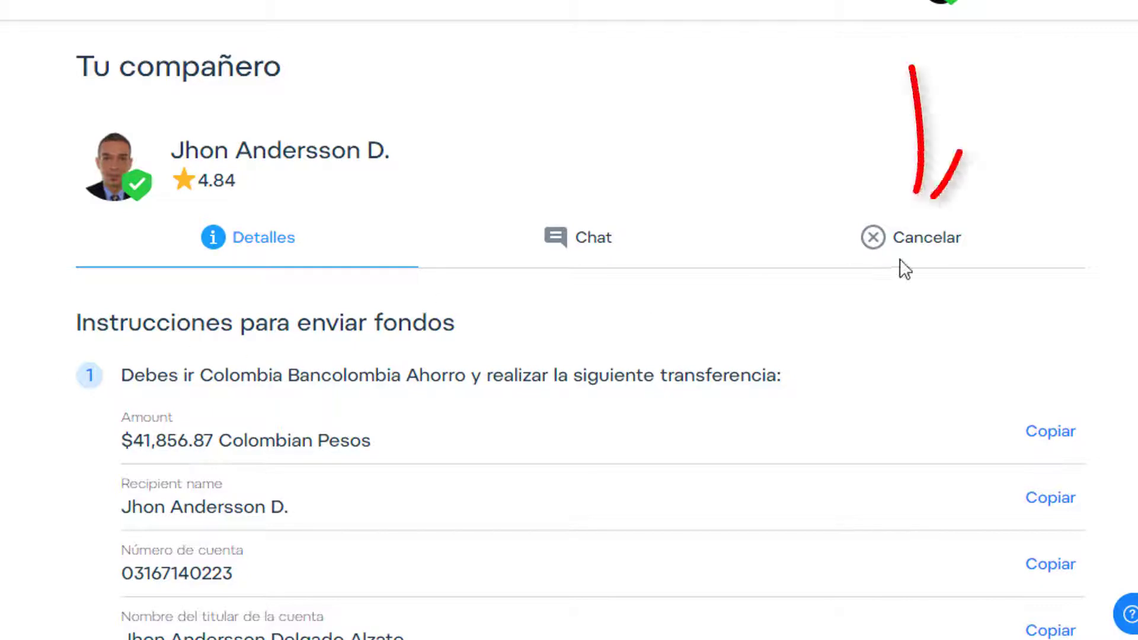
pyautogui.scroll(-8, 43, 413)
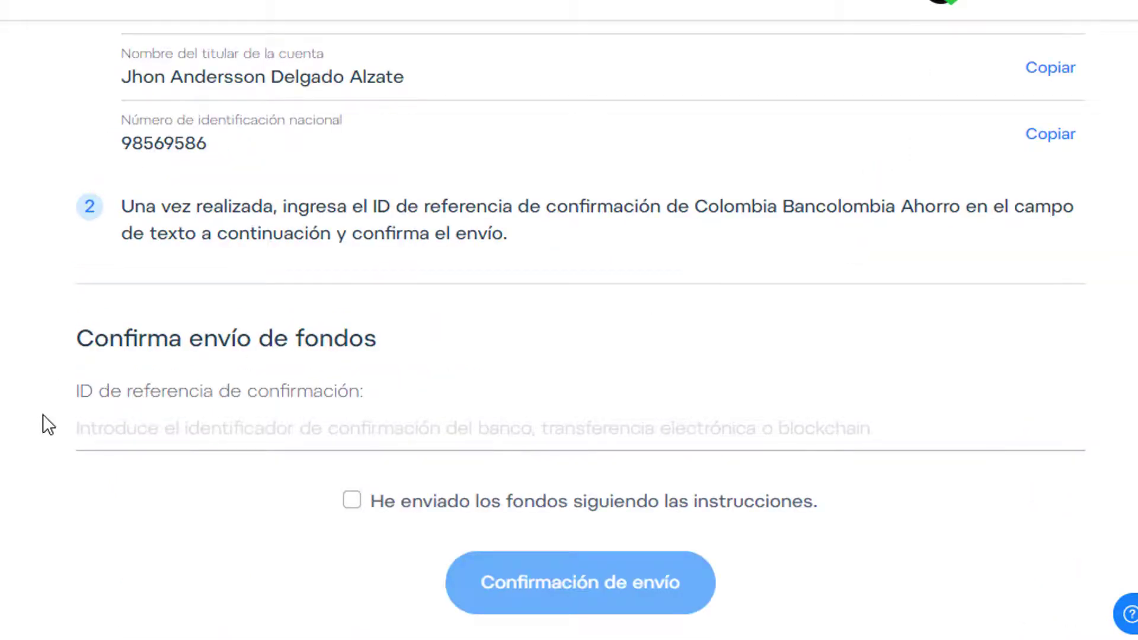
pyautogui.scroll(2, 45, 421)
pyautogui.scroll(-5, 41, 397)
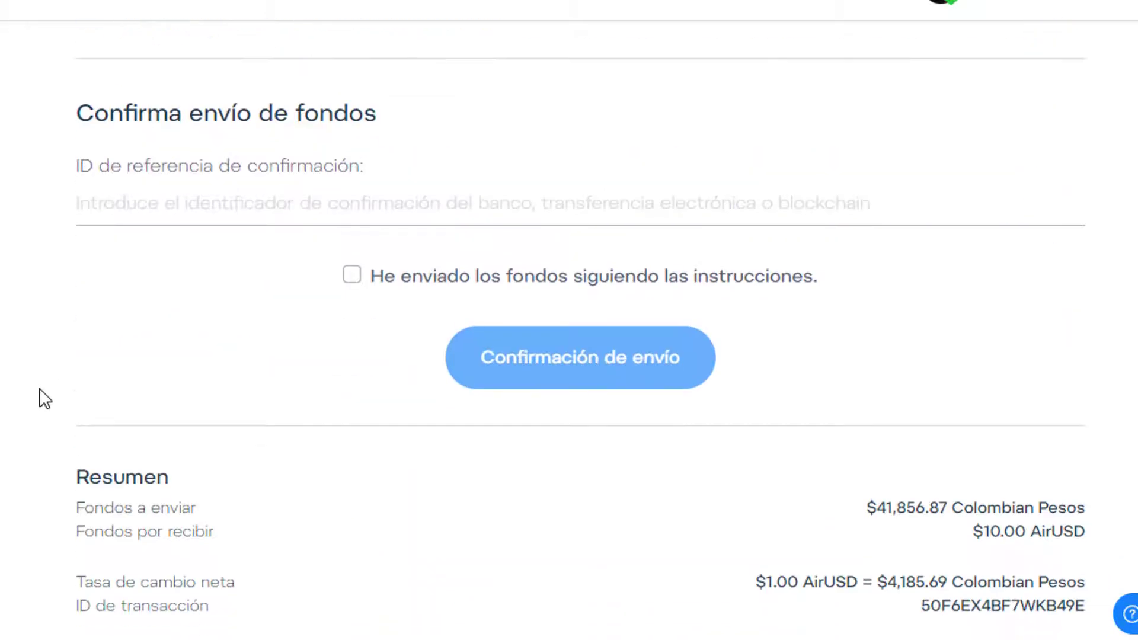
pyautogui.click(135, 221)
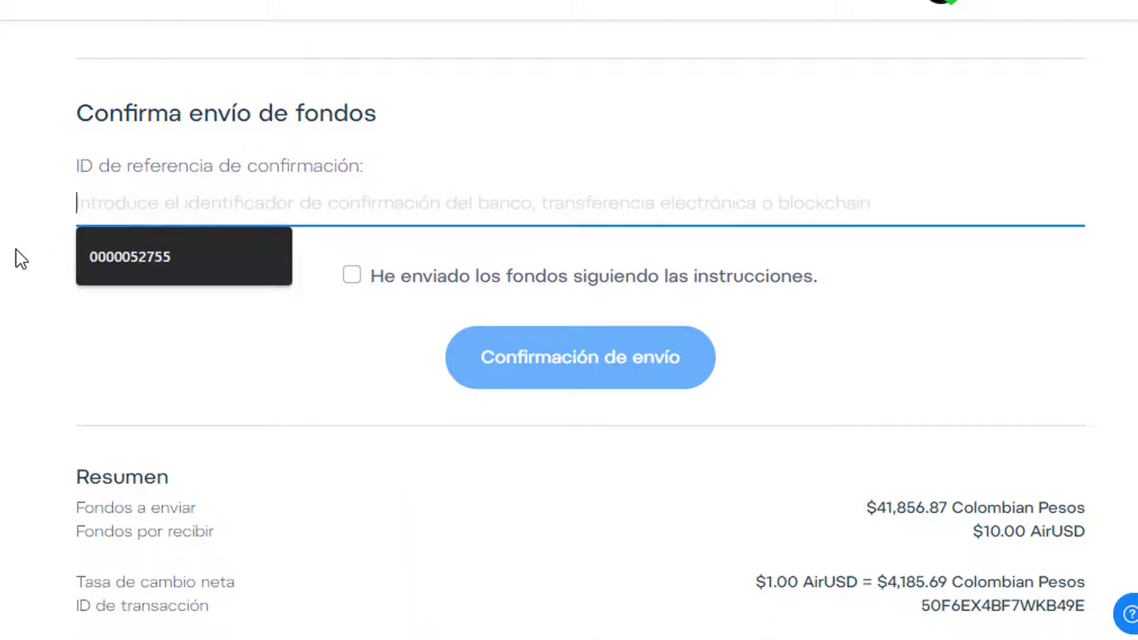
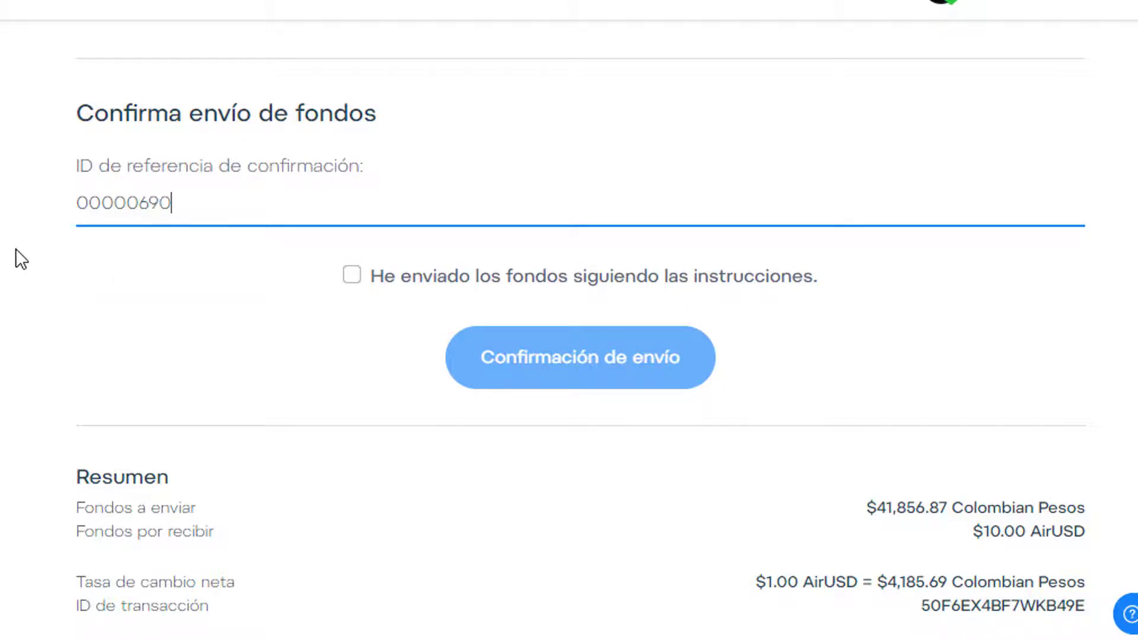
pyautogui.click(353, 278)
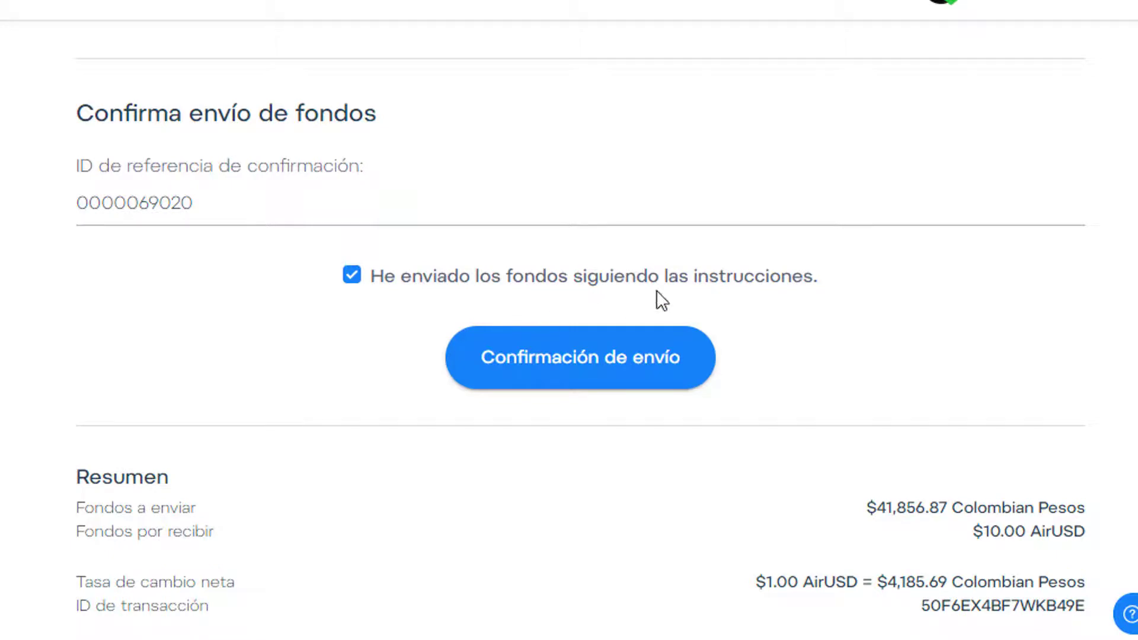
pyautogui.click(556, 374)
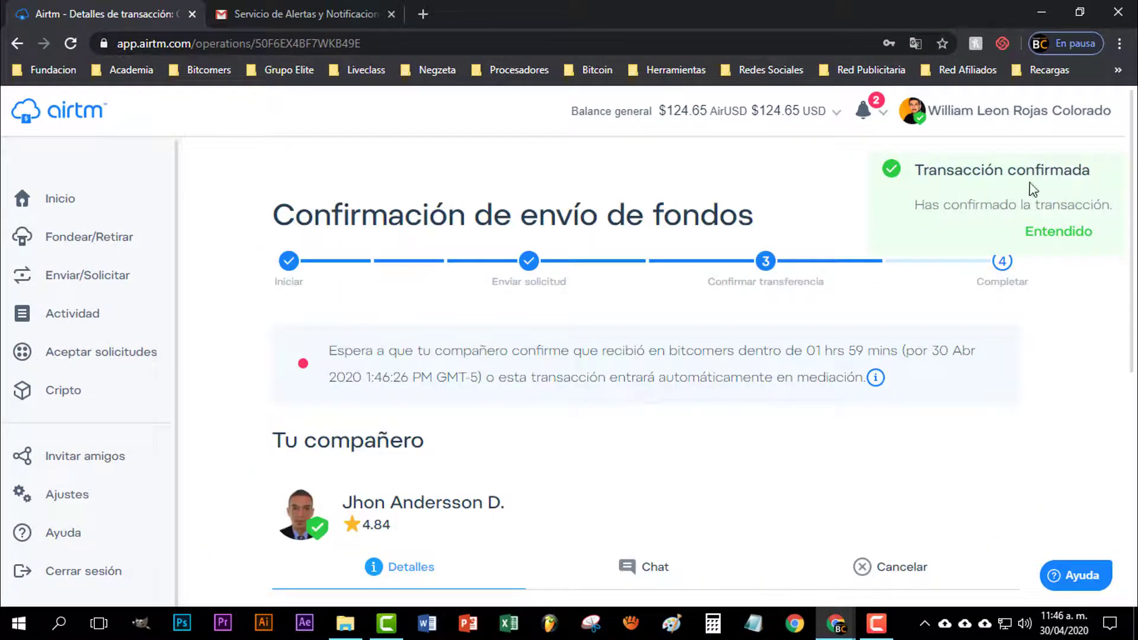
# Dismiss the Entendido confirmation notice and reopen the partner conversation in Chat
pyautogui.click(1061, 232)
pyautogui.scroll(-4, 554, 342)
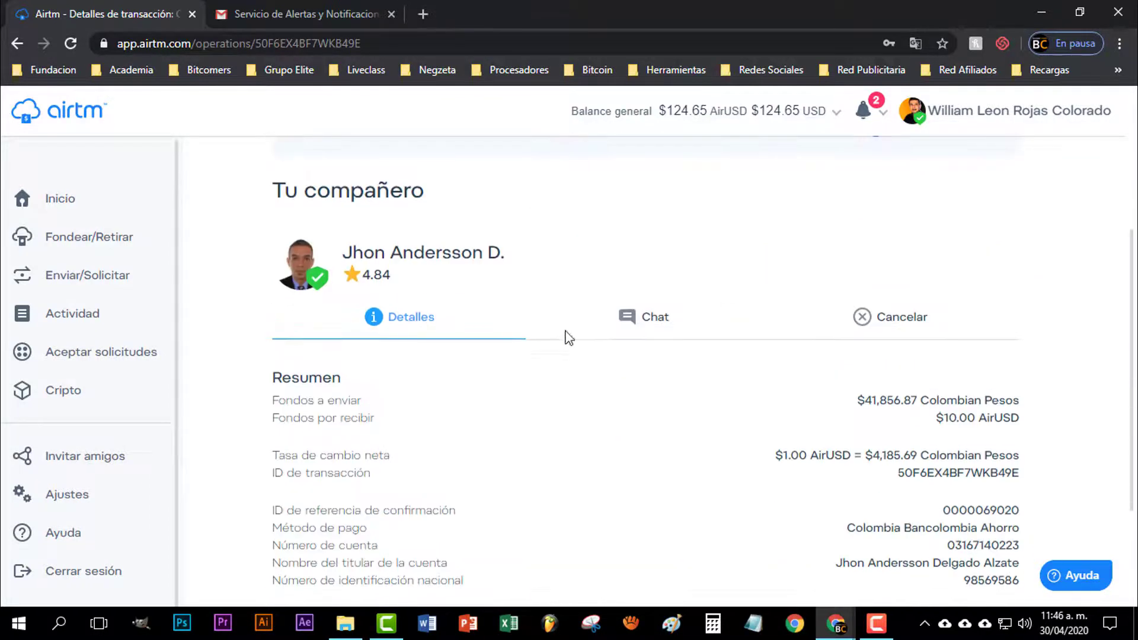
pyautogui.scroll(-3, 584, 320)
pyautogui.scroll(3, 592, 307)
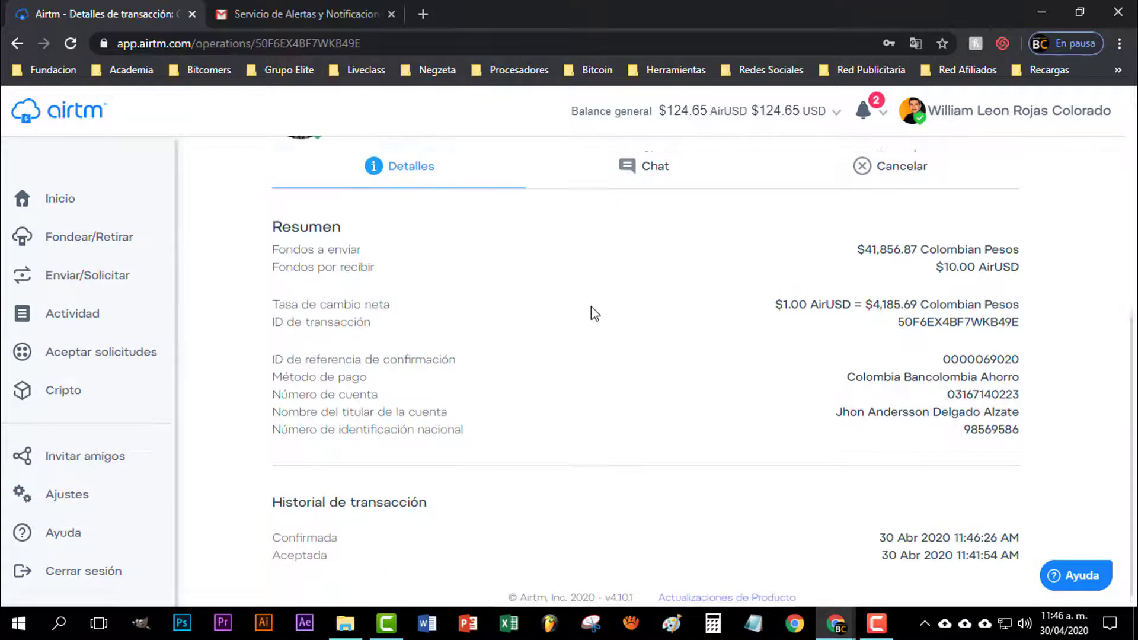
pyautogui.click(587, 320)
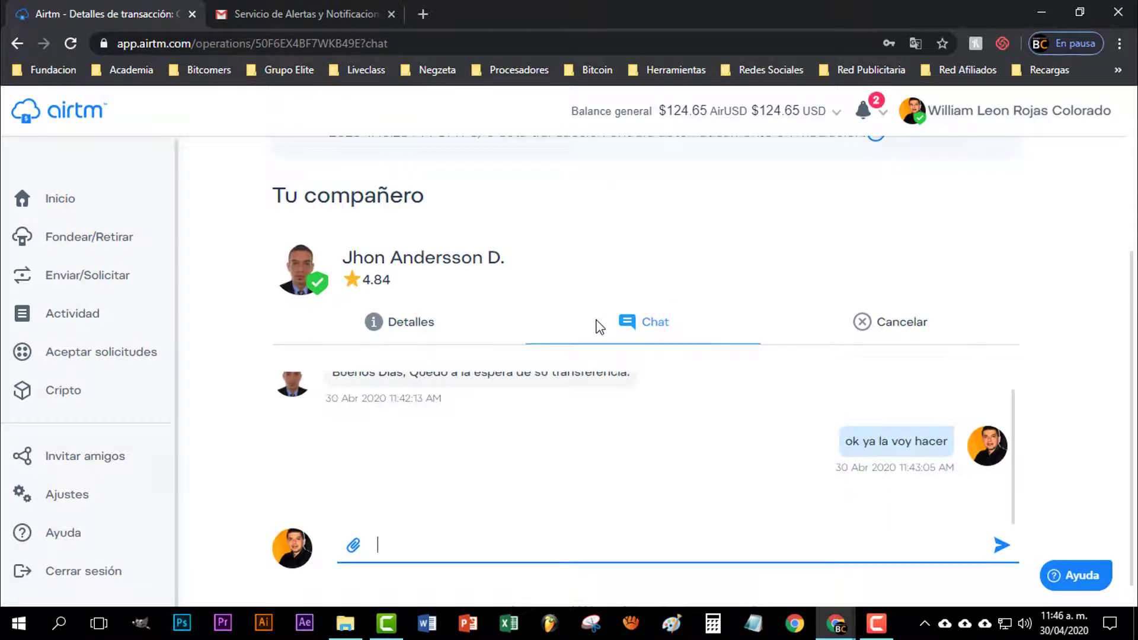
pyautogui.scroll(3, 597, 325)
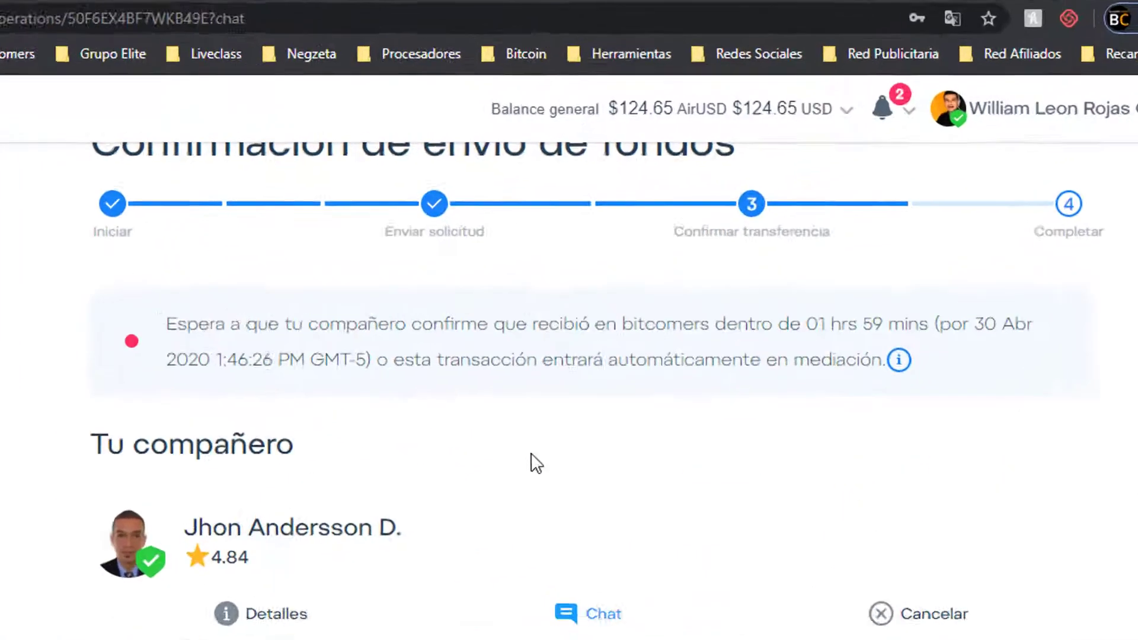
pyautogui.scroll(2, 536, 464)
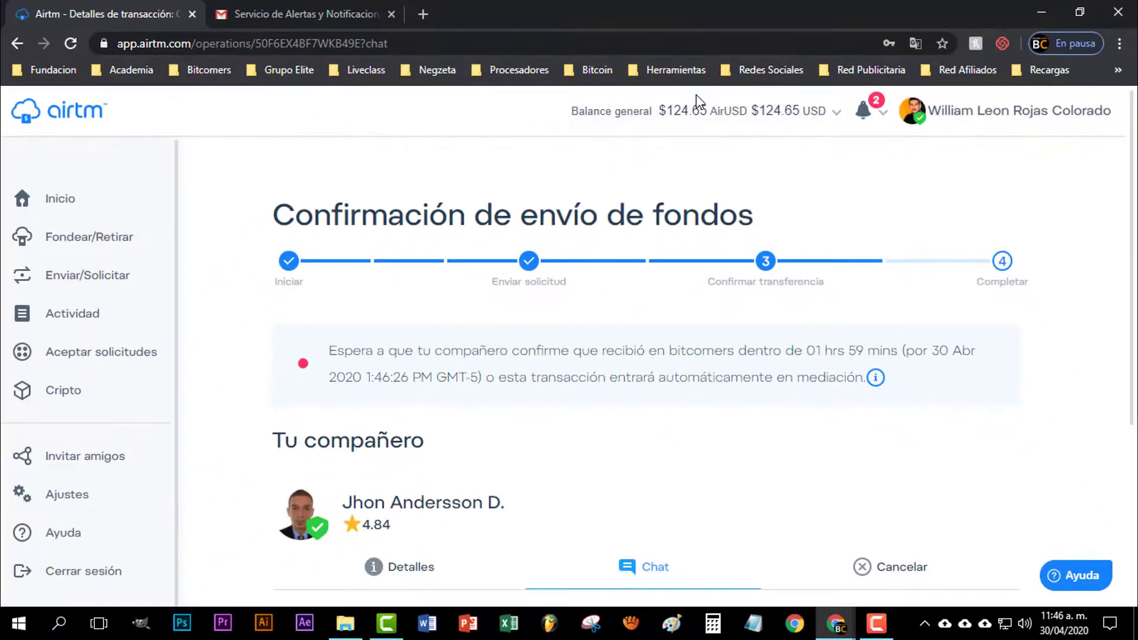
pyautogui.scroll(-2, 593, 415)
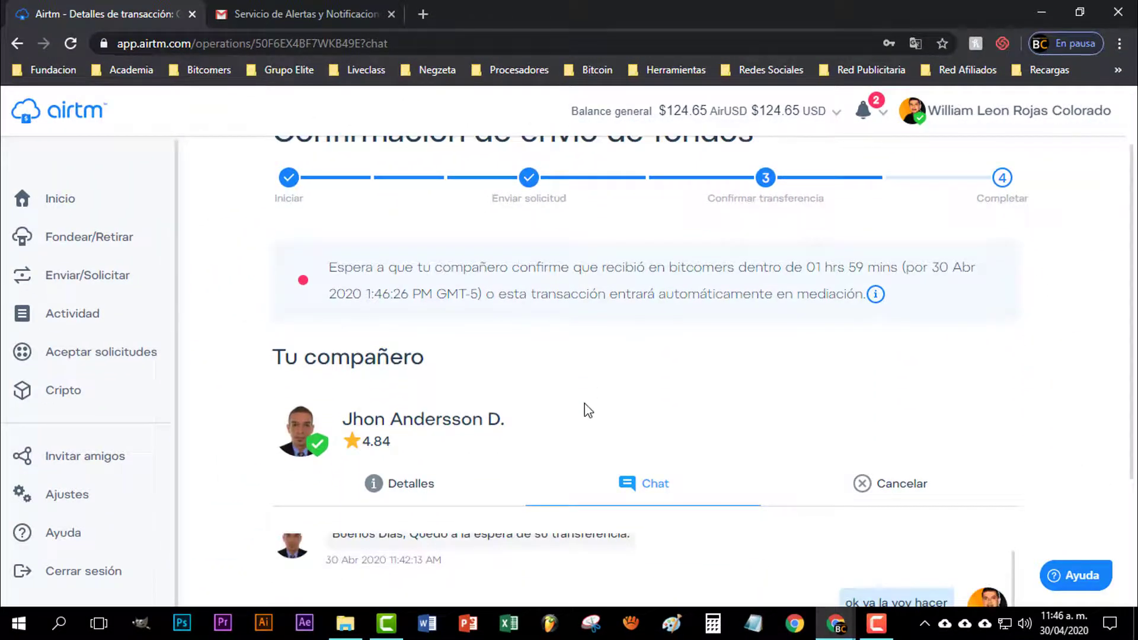
pyautogui.scroll(-3, 588, 409)
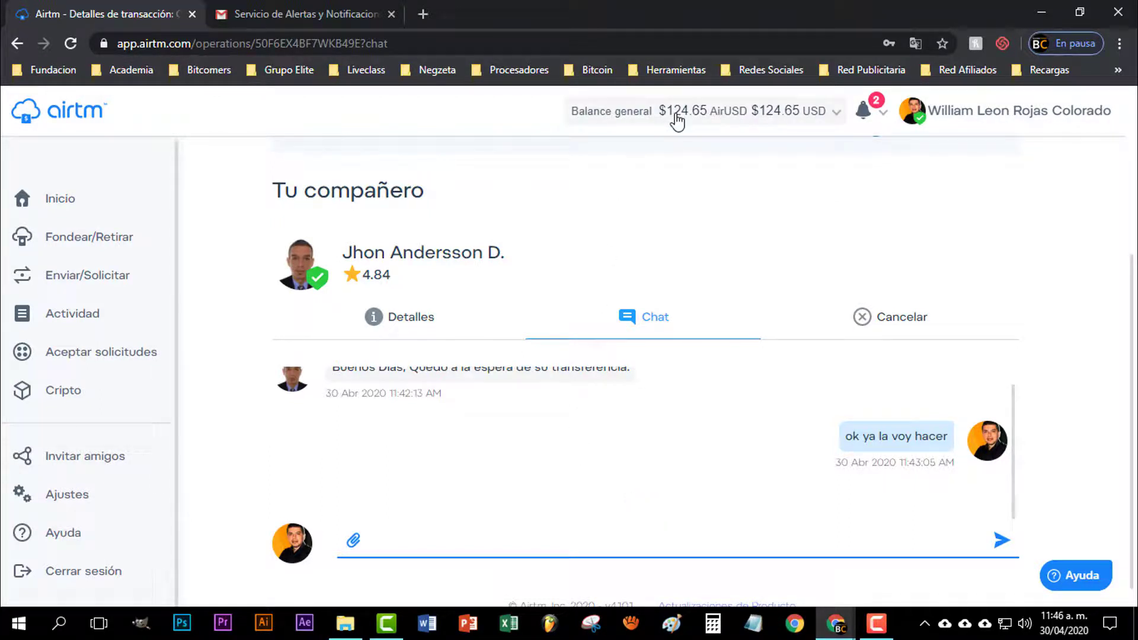
# Send 'ya lo envie', upload the WhatsApp receipt image to the chat, and download it
pyautogui.write('ya lo en')
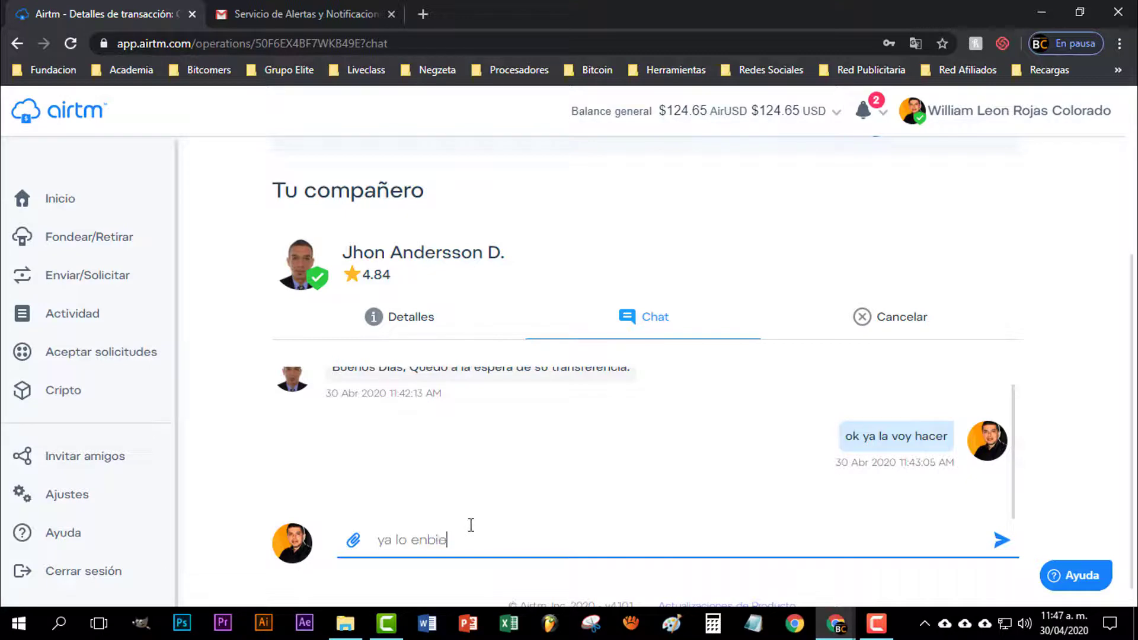
pyautogui.write('vie')
pyautogui.press('Return')
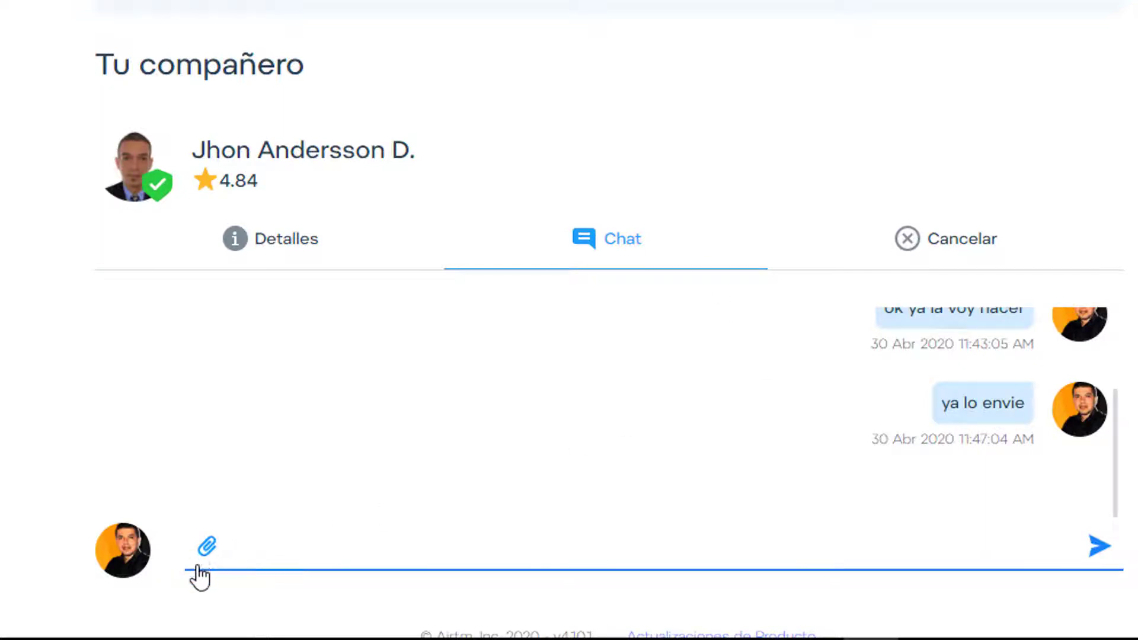
pyautogui.click(207, 548)
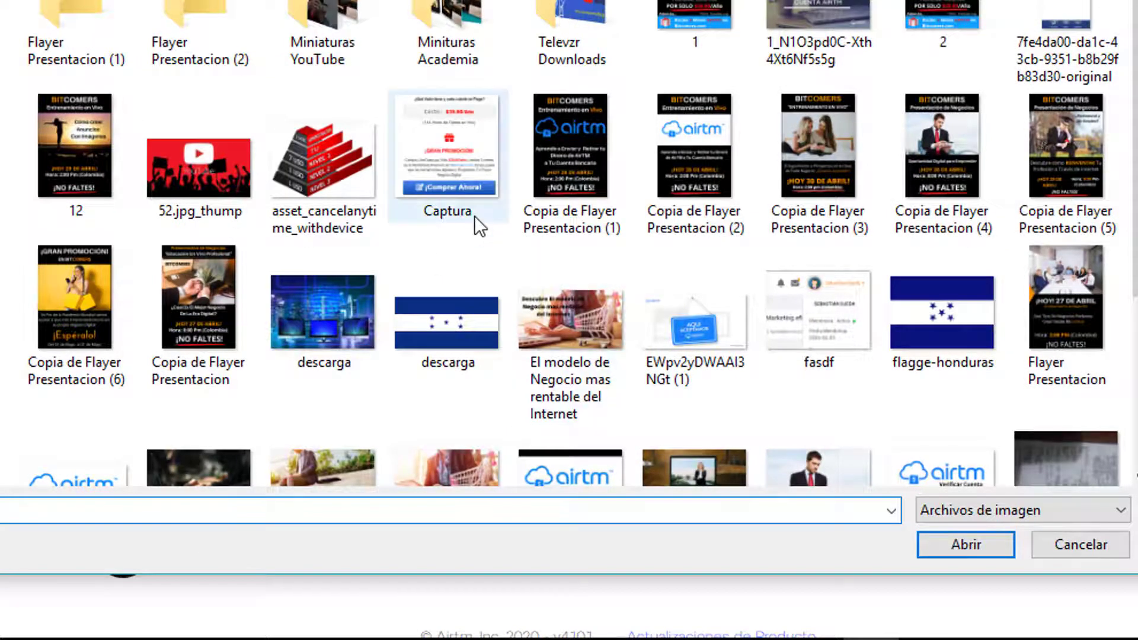
pyautogui.scroll(-4, 474, 215)
pyautogui.click(101, 439)
pyautogui.click(973, 539)
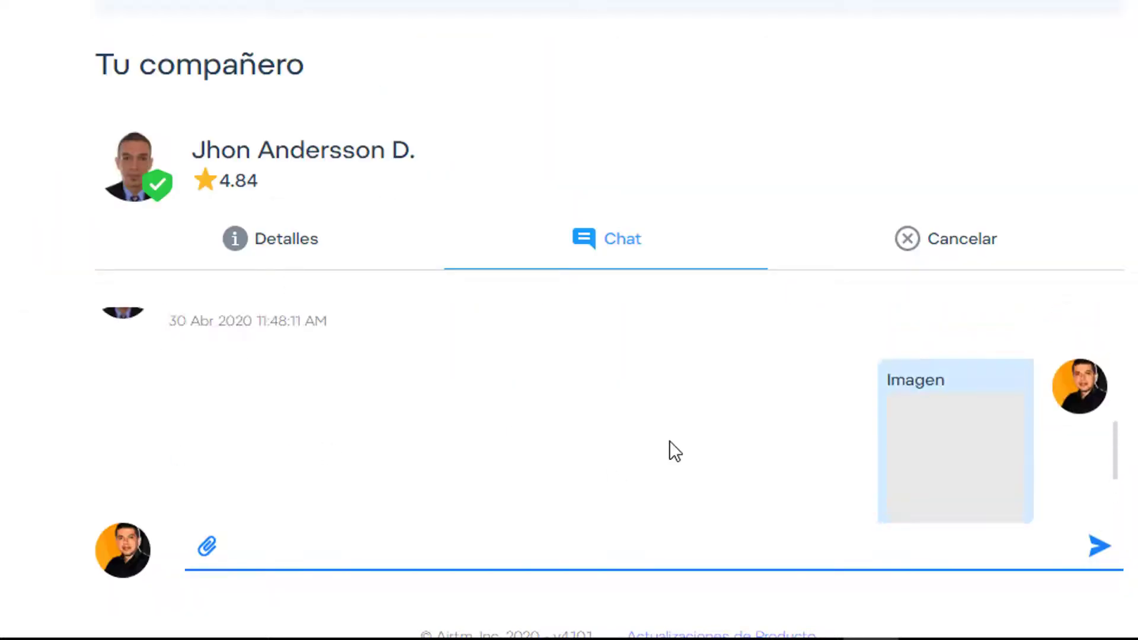
pyautogui.scroll(-1, 674, 452)
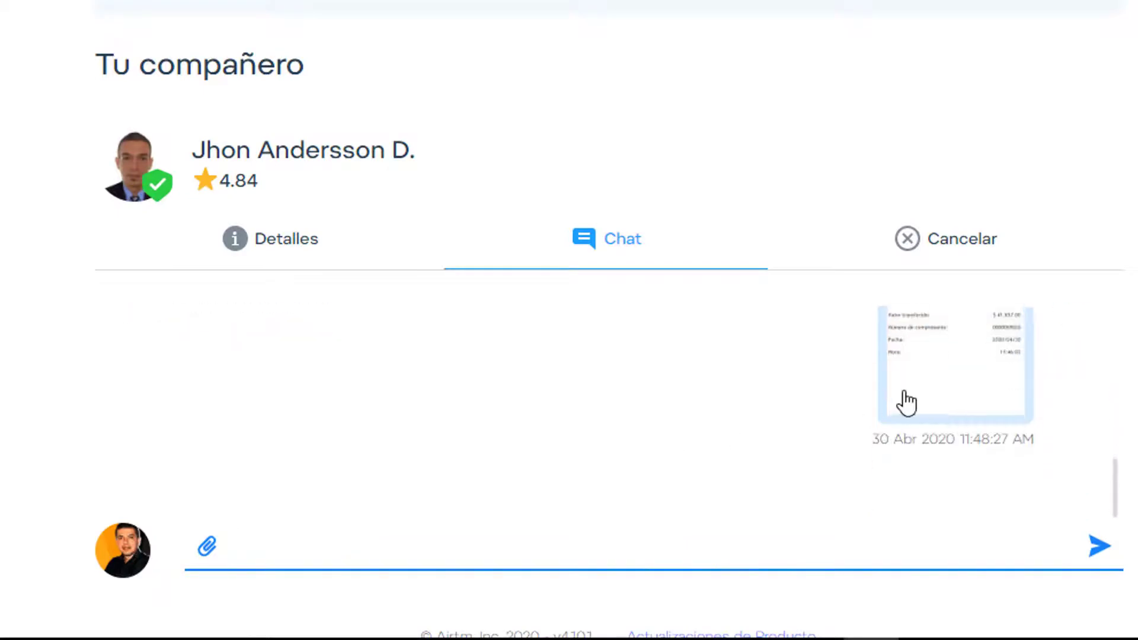
pyautogui.click(953, 372)
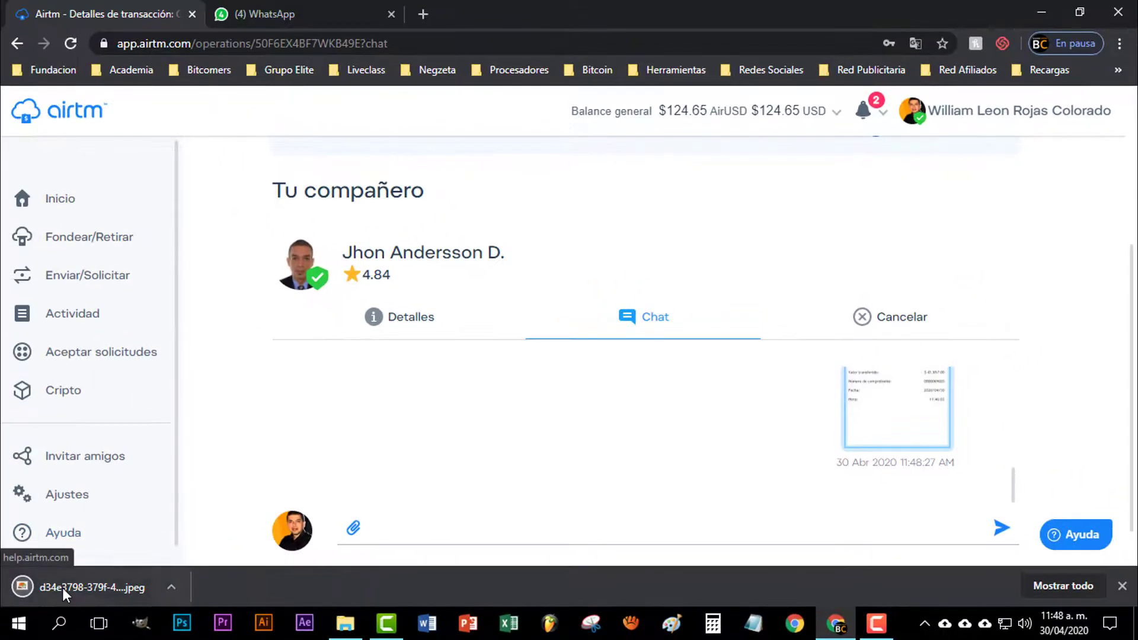
# Check the downloaded Bancolombia receipt for the $41,857.00 transfer, then return to Airtm's transaction summary
pyautogui.click(63, 588)
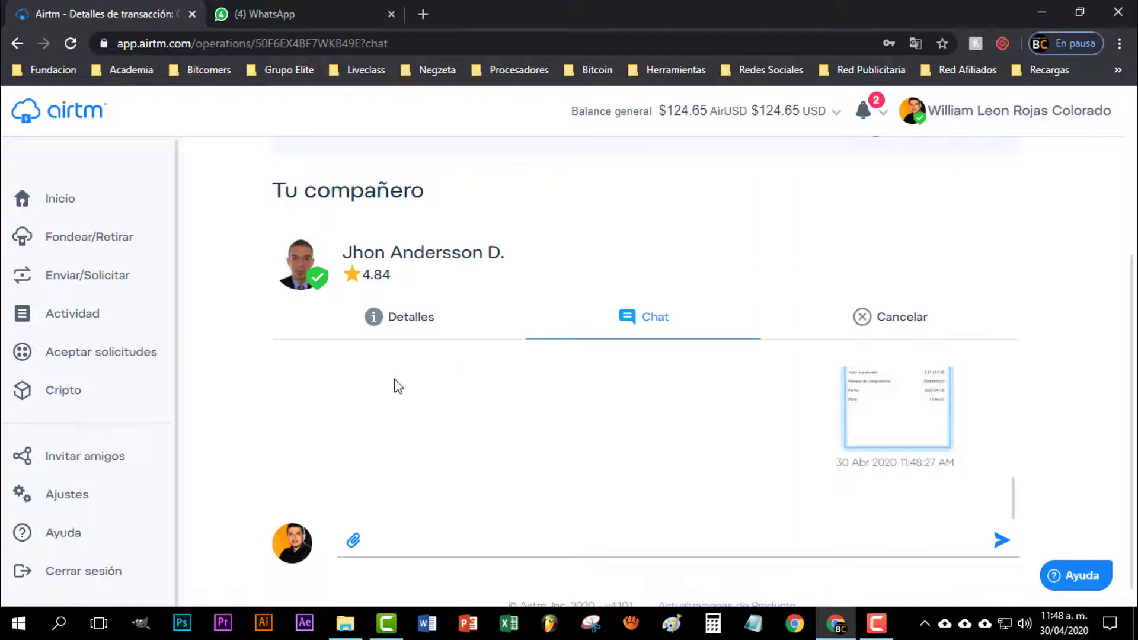
pyautogui.click(418, 325)
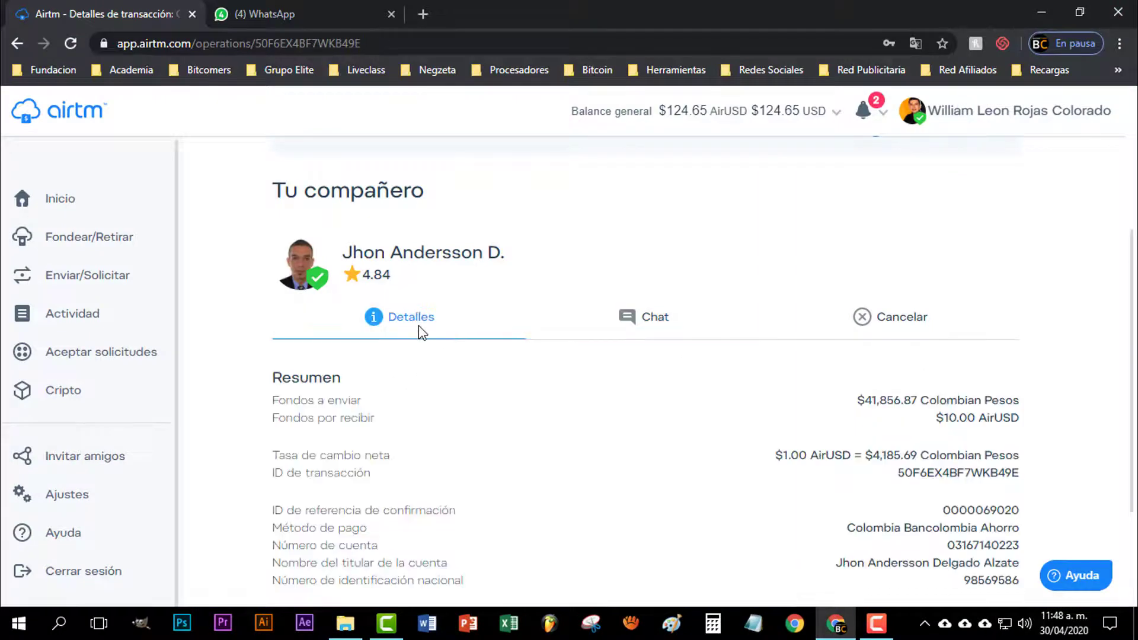
# Check the partner chat and the Detalles summary until the funding completes at $134.65 AirUSD
pyautogui.click(638, 329)
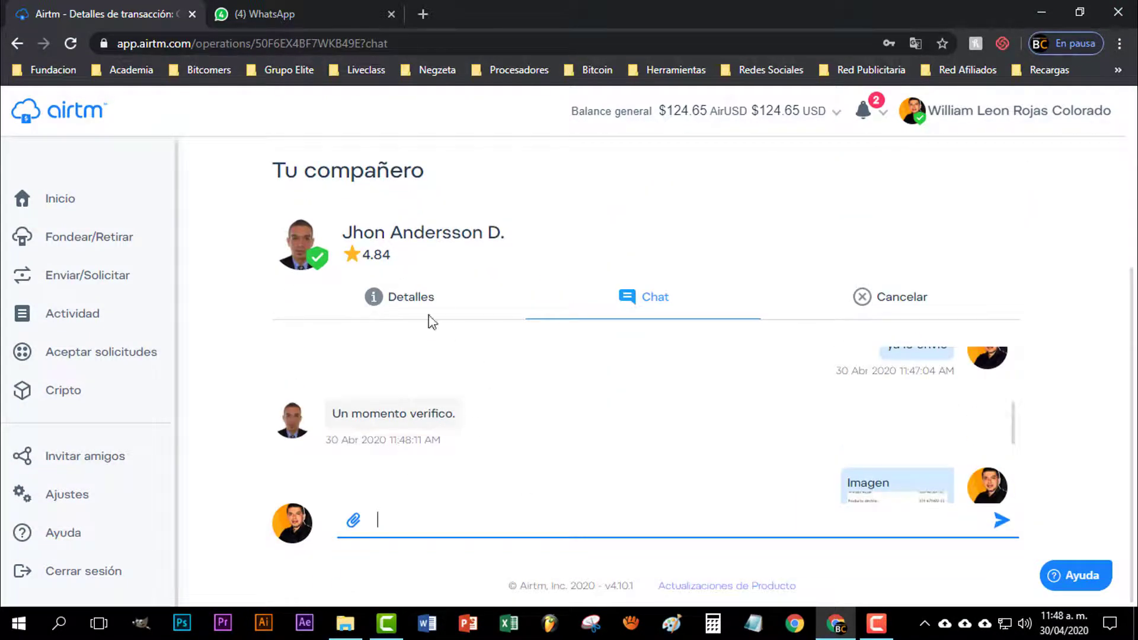
pyautogui.click(431, 315)
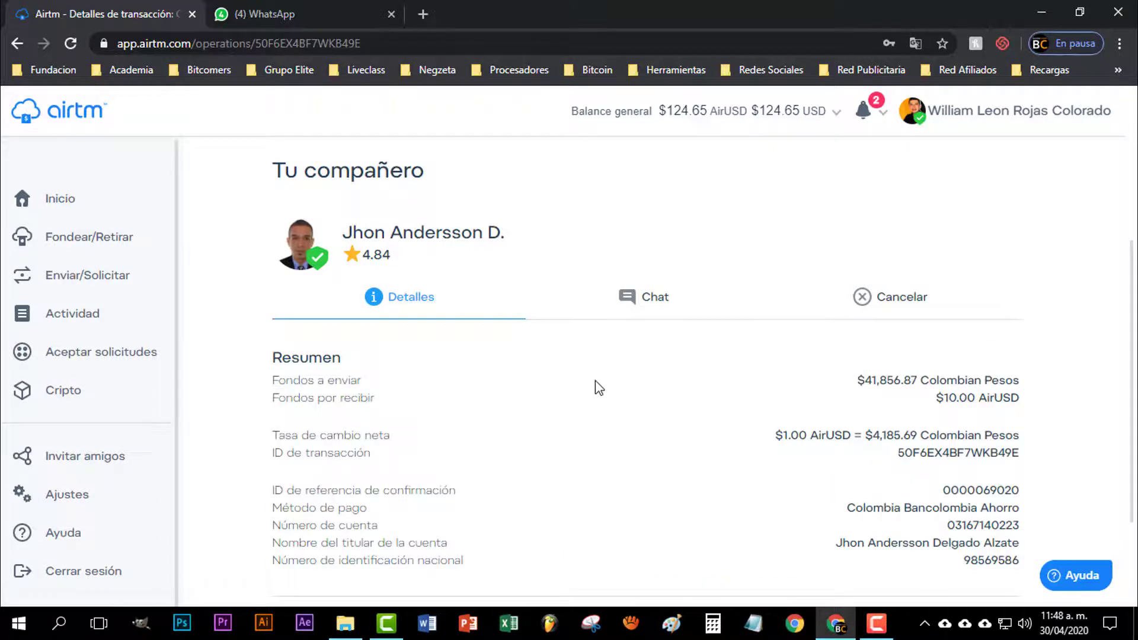
pyautogui.scroll(-2, 598, 386)
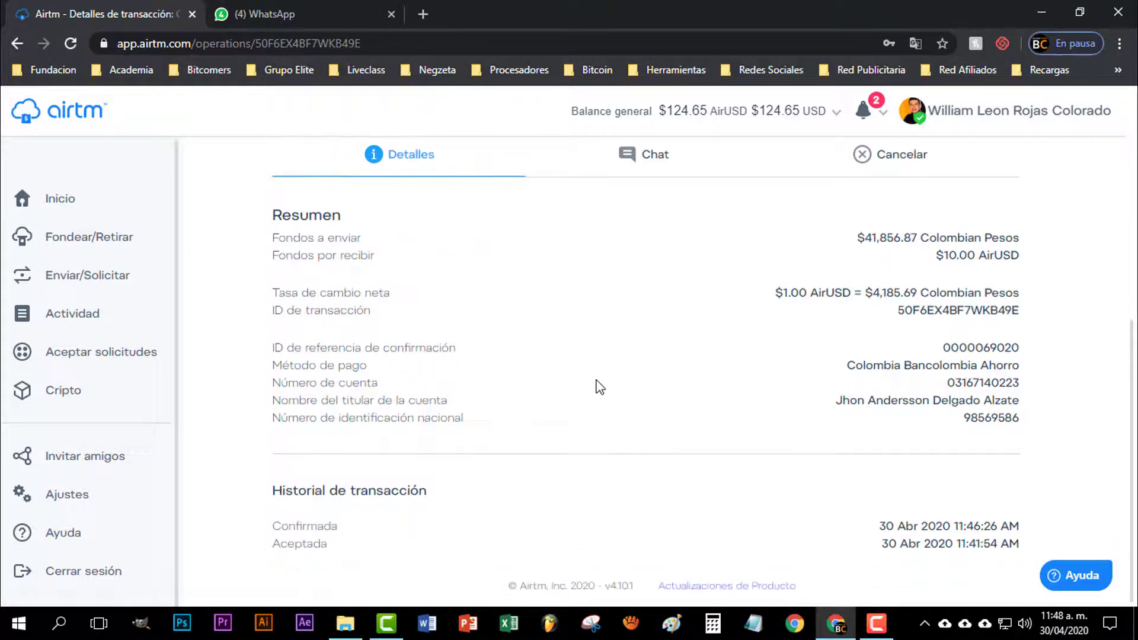
pyautogui.scroll(1, 599, 385)
pyautogui.scroll(1, 599, 387)
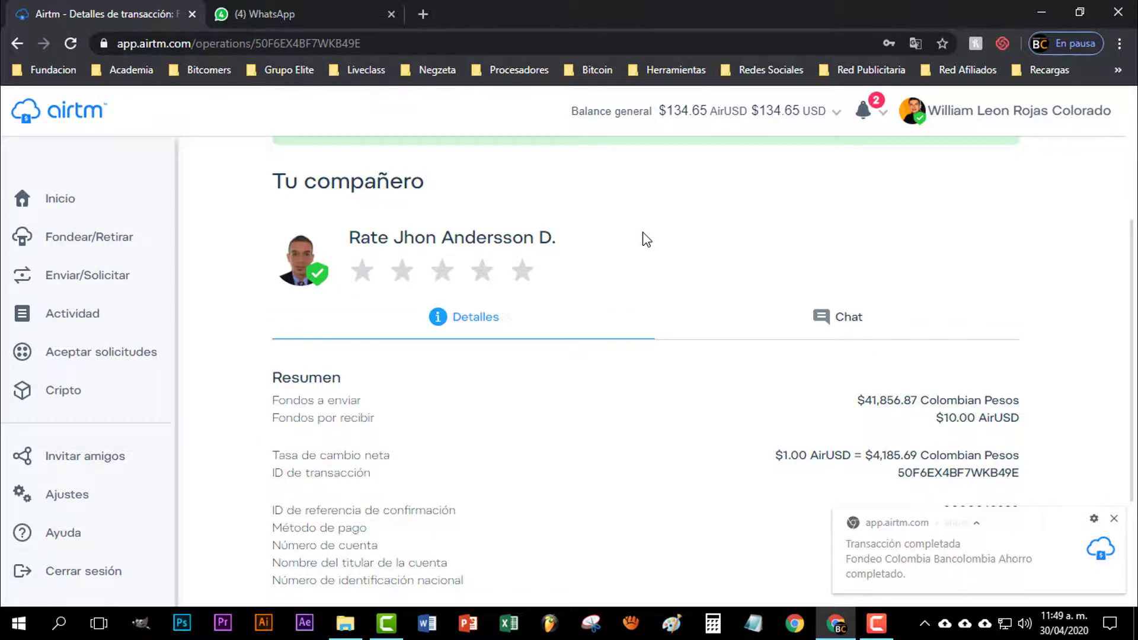
# Dismiss the completion toast, check notifications, and go to Actividad to see the completed $10.00 funding
pyautogui.scroll(3, 646, 239)
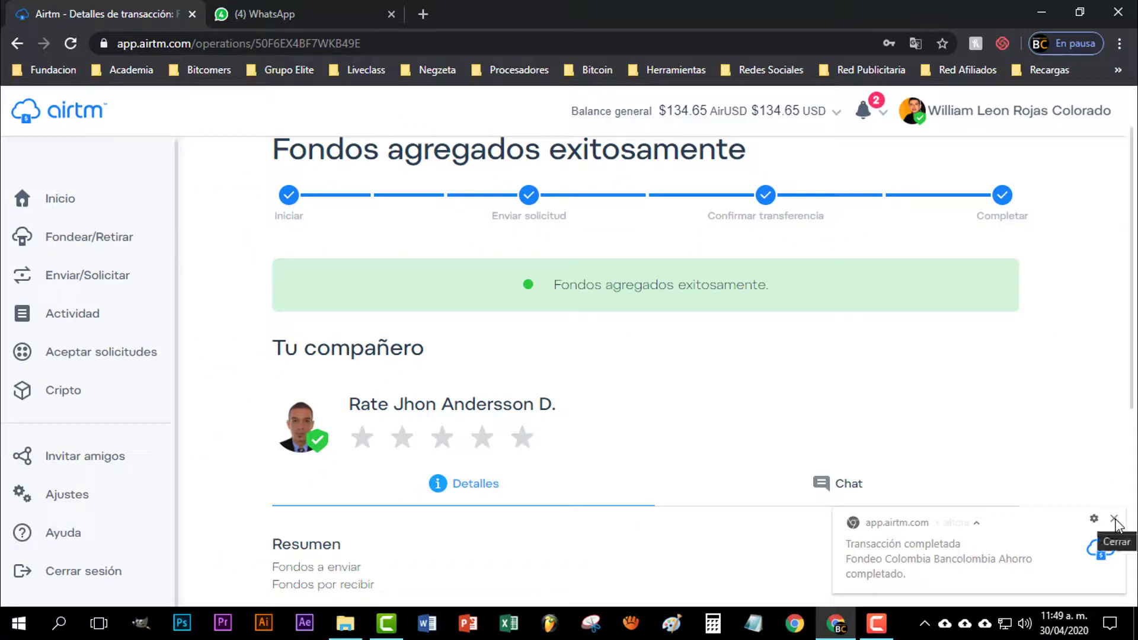
pyautogui.click(1115, 522)
pyautogui.click(865, 114)
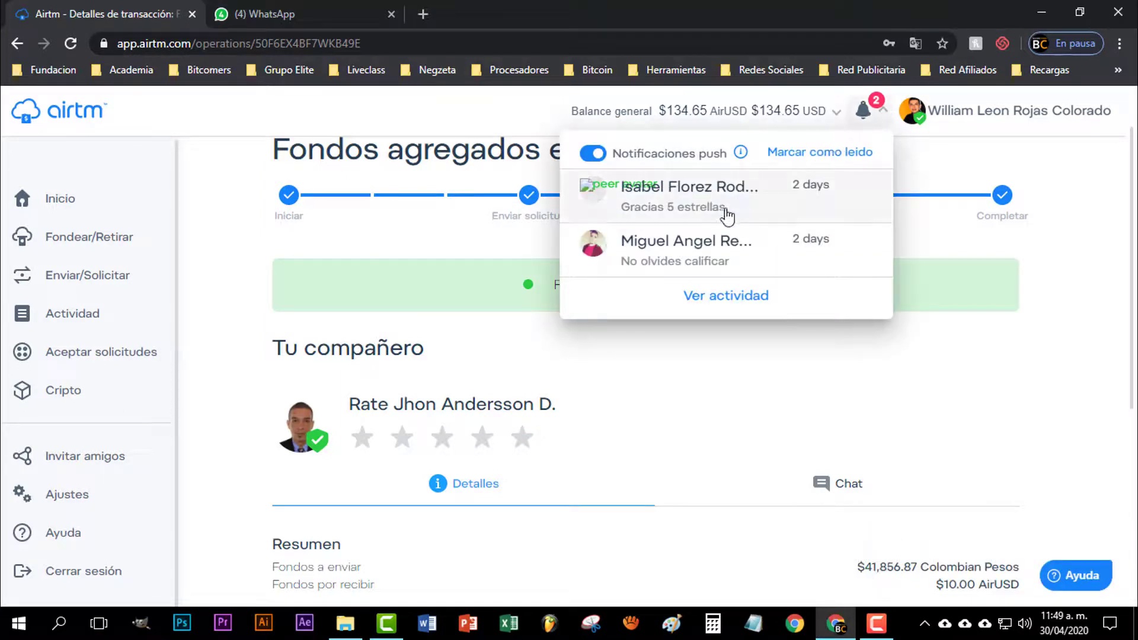
pyautogui.click(72, 315)
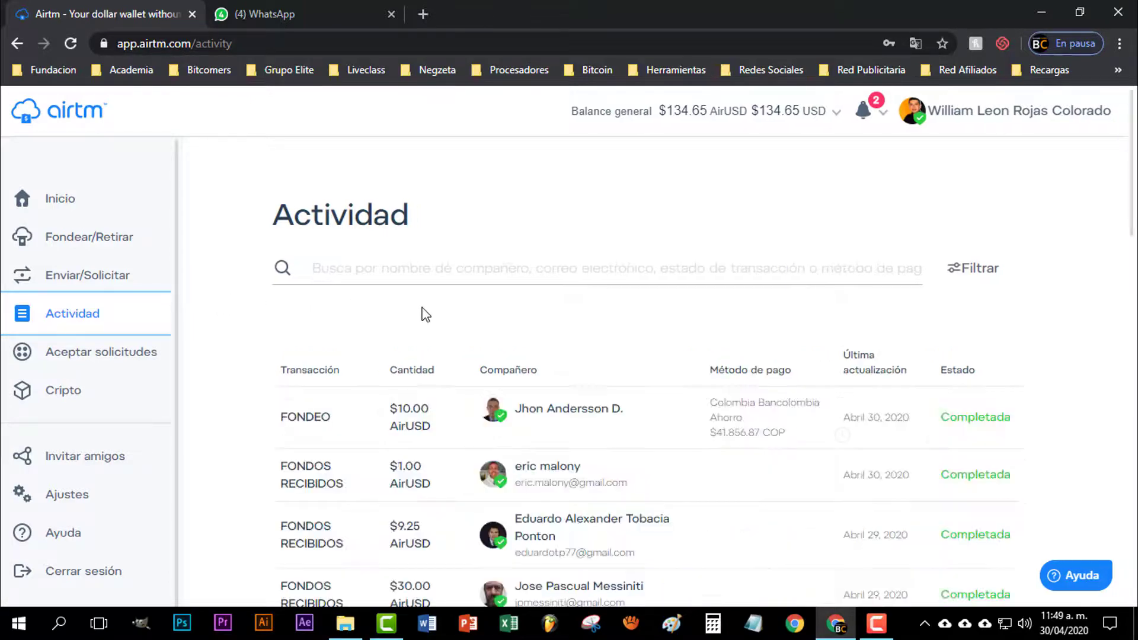
# Scroll through the Actividad transaction history table
pyautogui.scroll(-1, 610, 325)
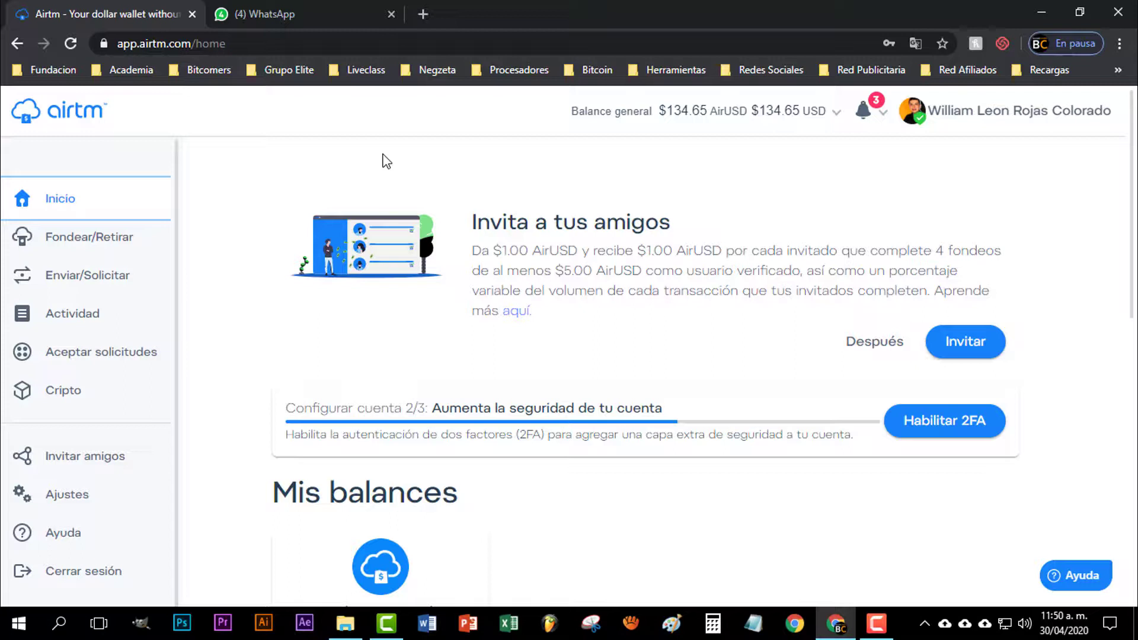
# Go to the Fondear page and reveal the additional payment method categories
pyautogui.click(37, 255)
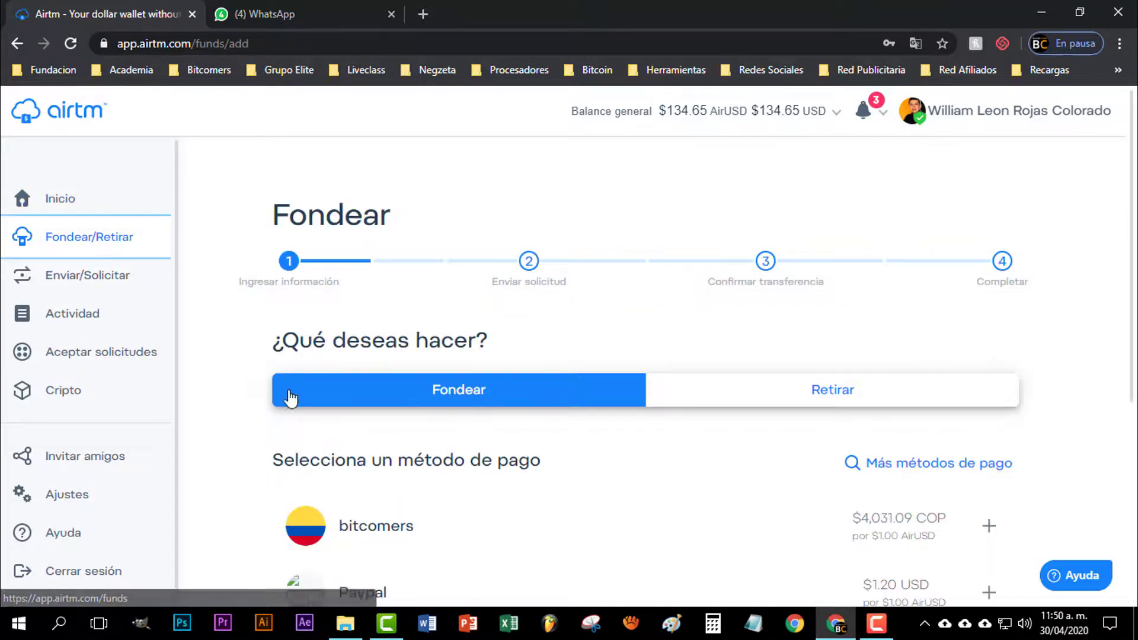
pyautogui.scroll(-1, 267, 396)
pyautogui.scroll(-1, 371, 398)
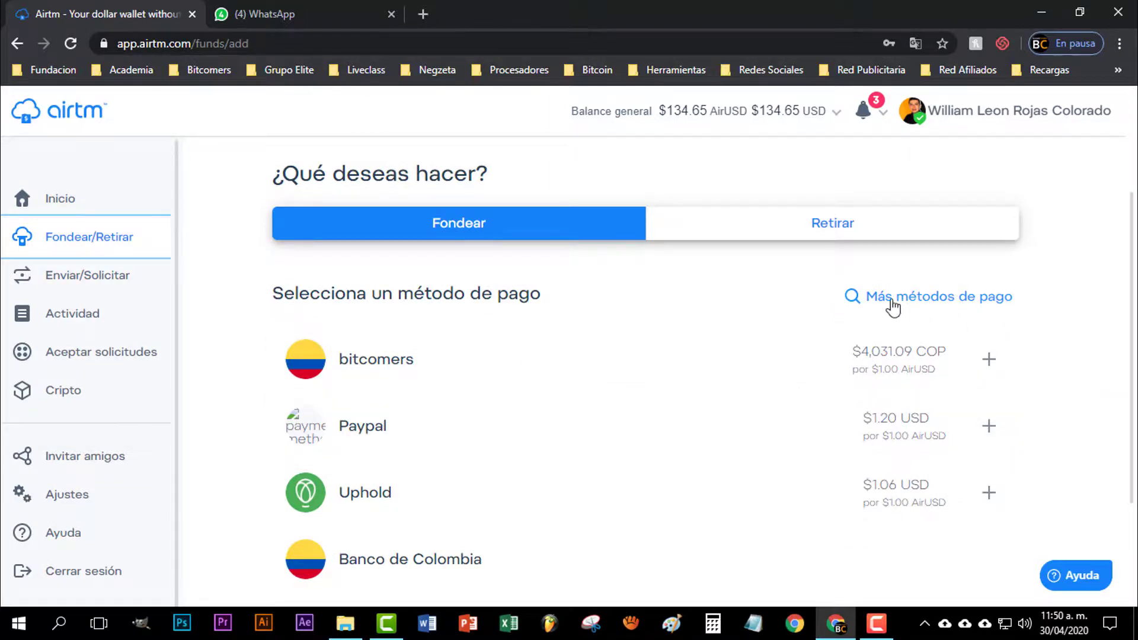
pyautogui.scroll(1, 893, 307)
pyautogui.click(945, 379)
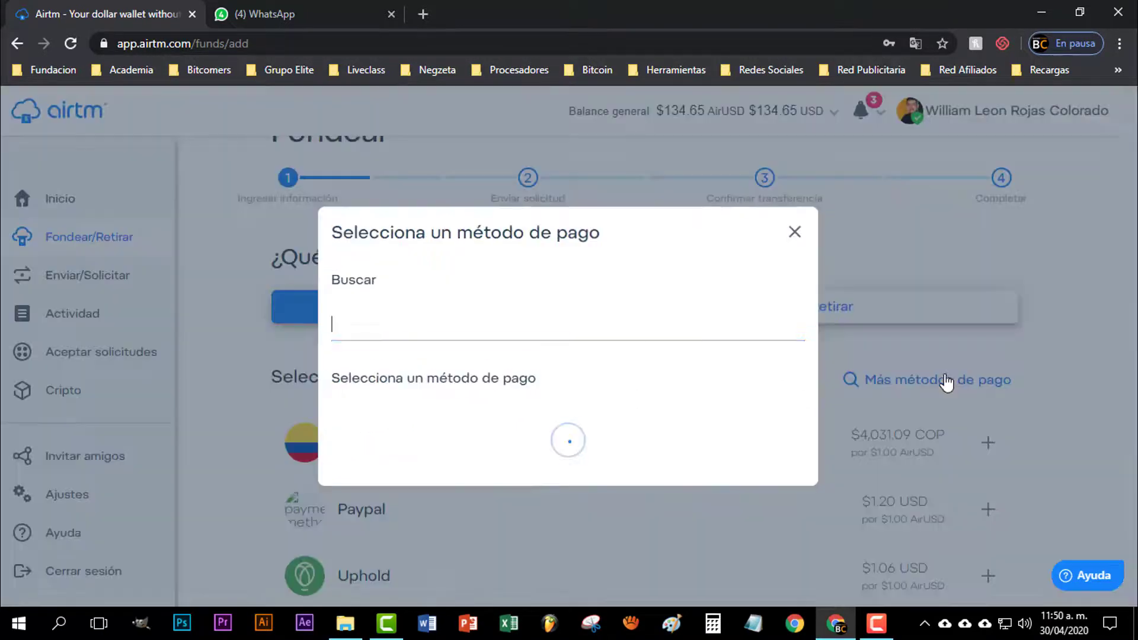
pyautogui.scroll(-2, 584, 320)
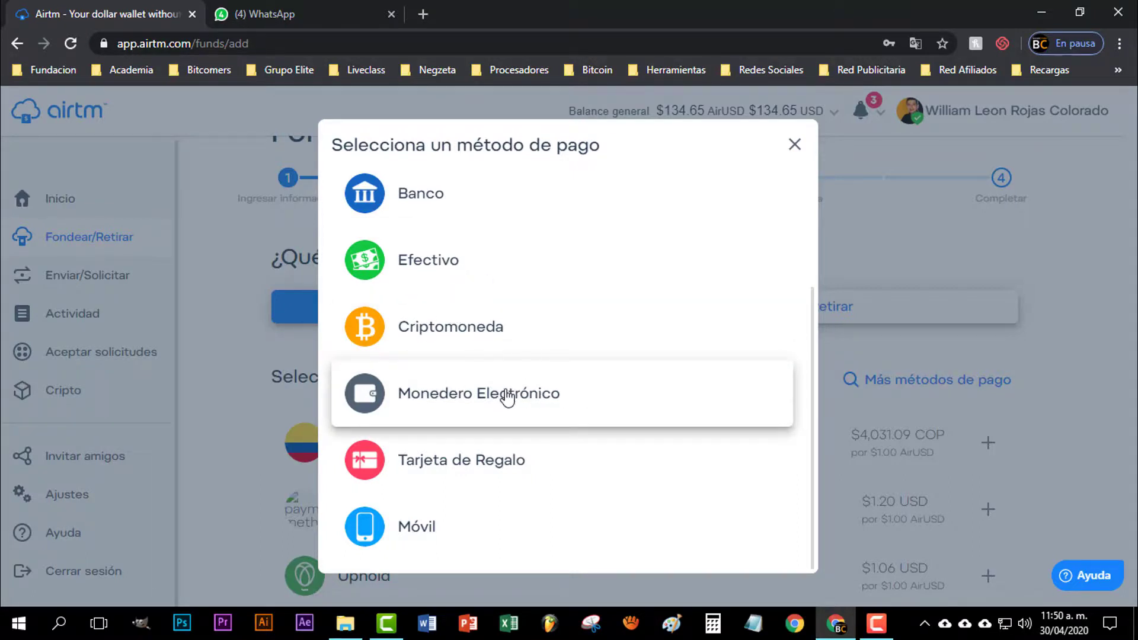
# Browse the Tarjeta de Regalo gift-card payment methods, then return to the categories
pyautogui.click(455, 463)
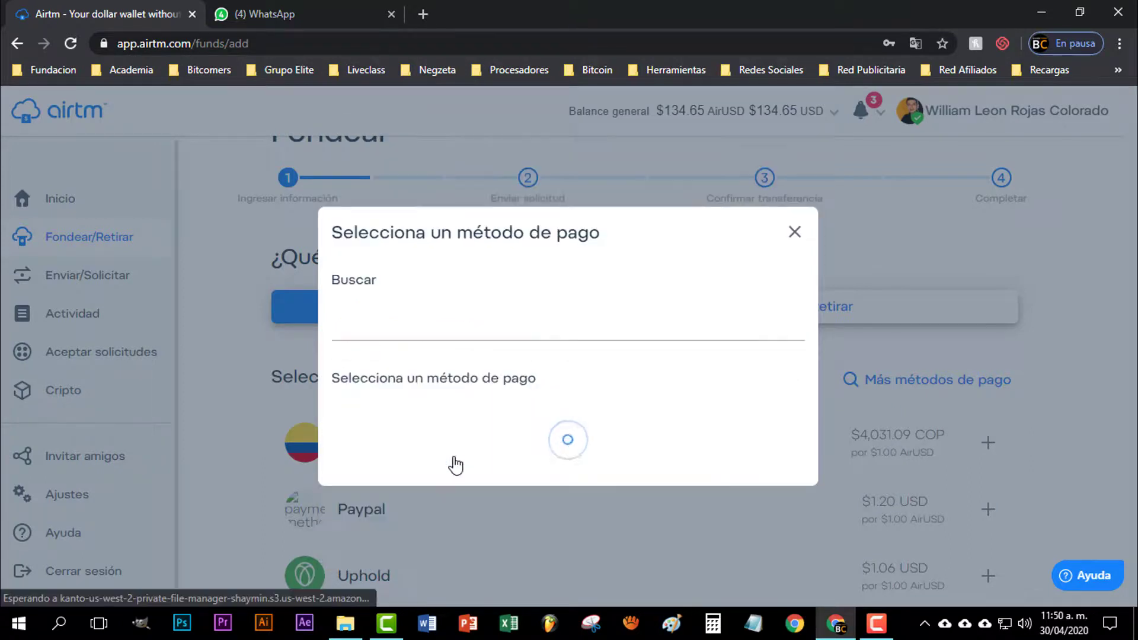
pyautogui.scroll(-3, 565, 383)
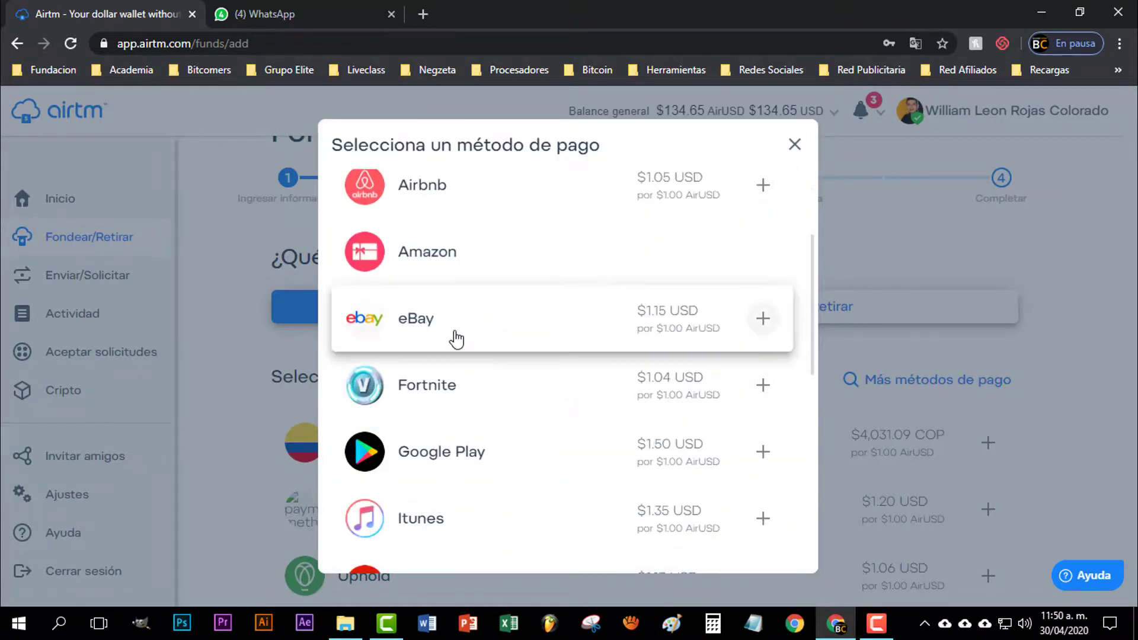
pyautogui.scroll(-2, 505, 399)
pyautogui.scroll(-7, 542, 406)
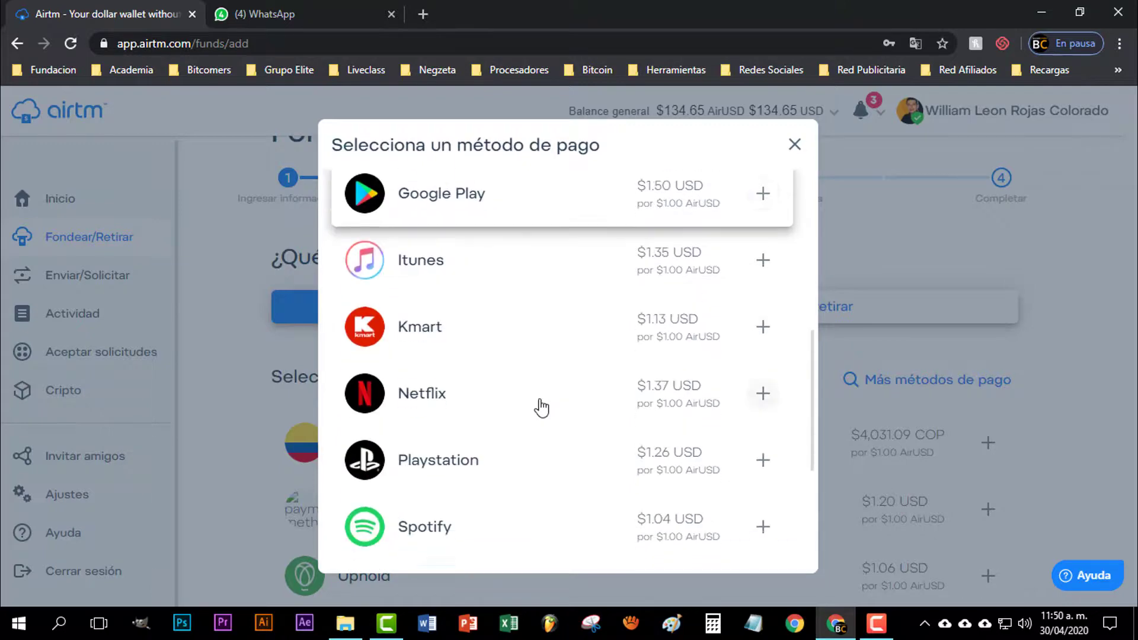
pyautogui.scroll(3, 543, 407)
pyautogui.scroll(6, 541, 407)
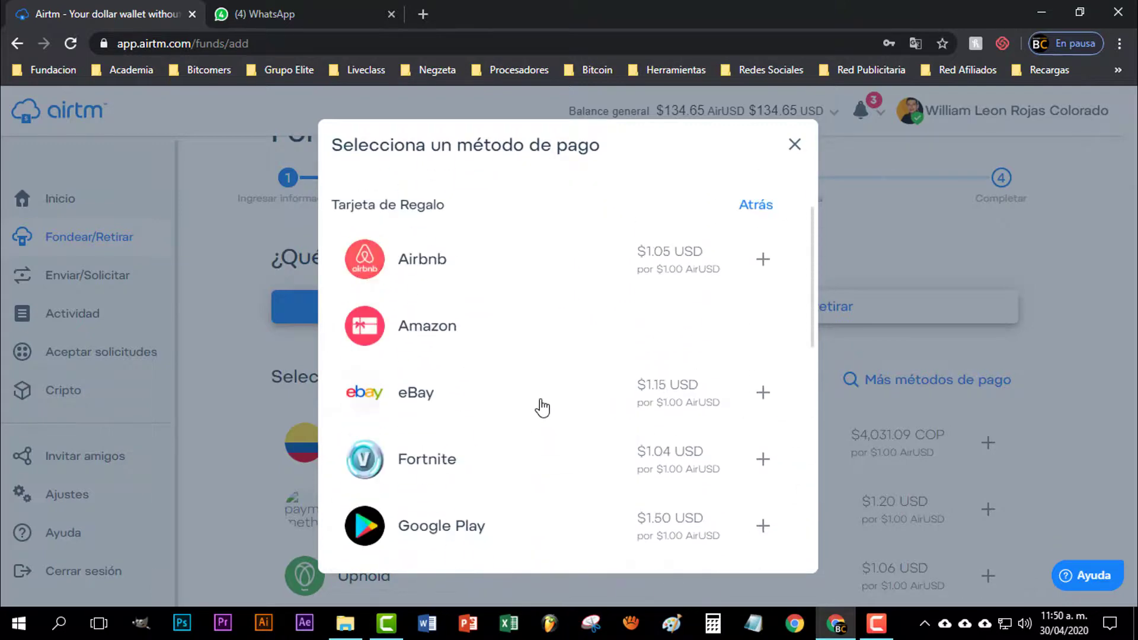
pyautogui.click(789, 296)
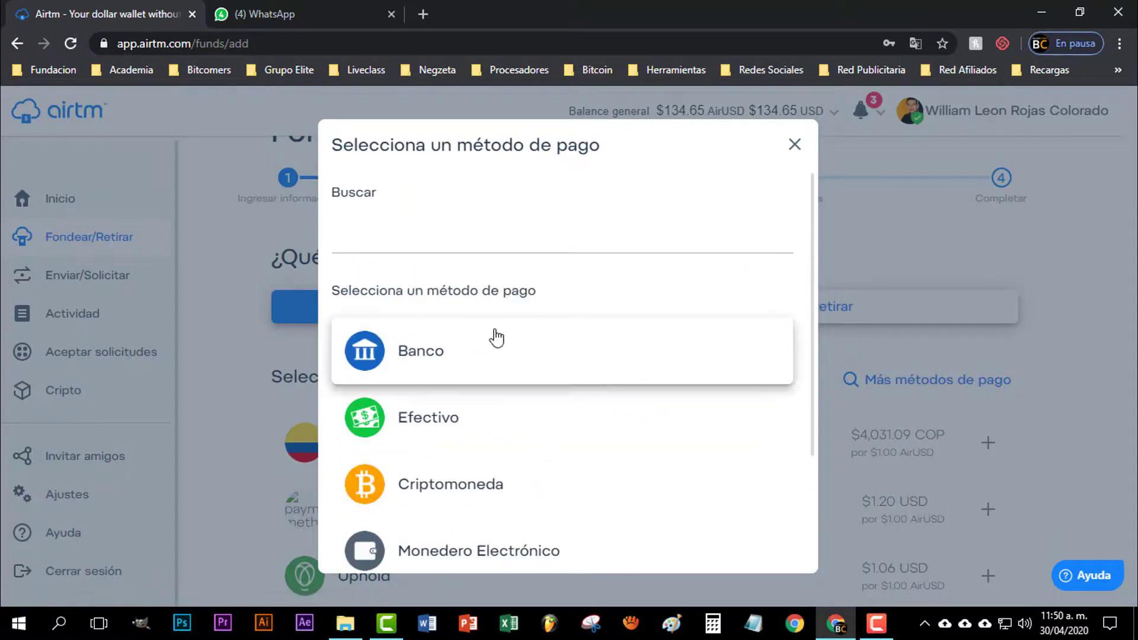
# Browse the Móvil payment methods, return to the categories, and close the payment method chooser
pyautogui.scroll(-3, 604, 356)
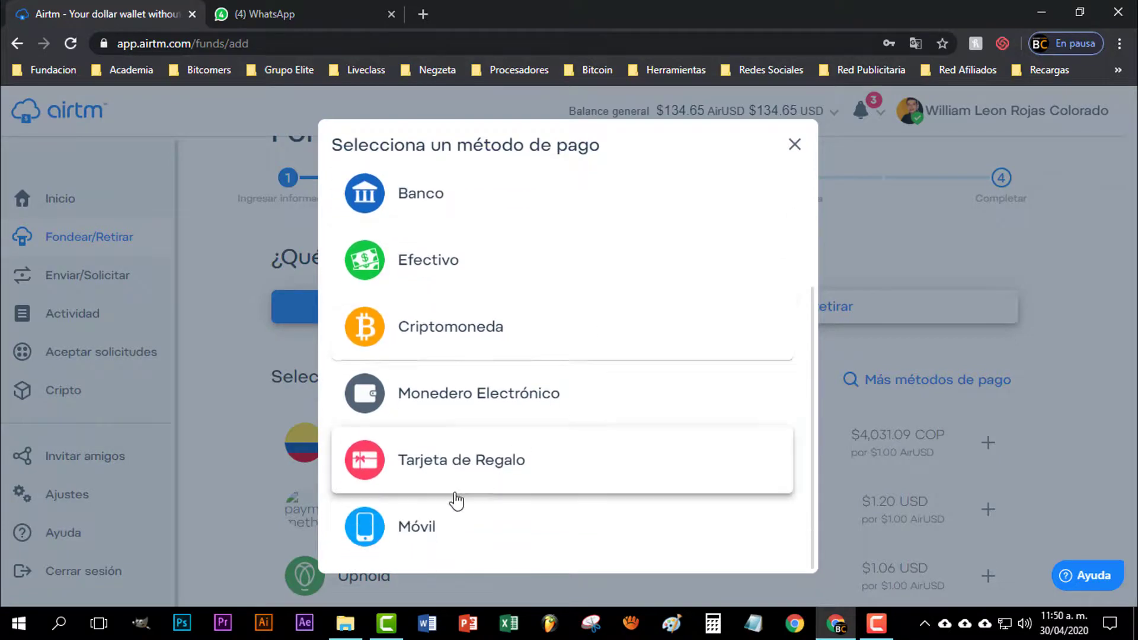
pyautogui.click(454, 492)
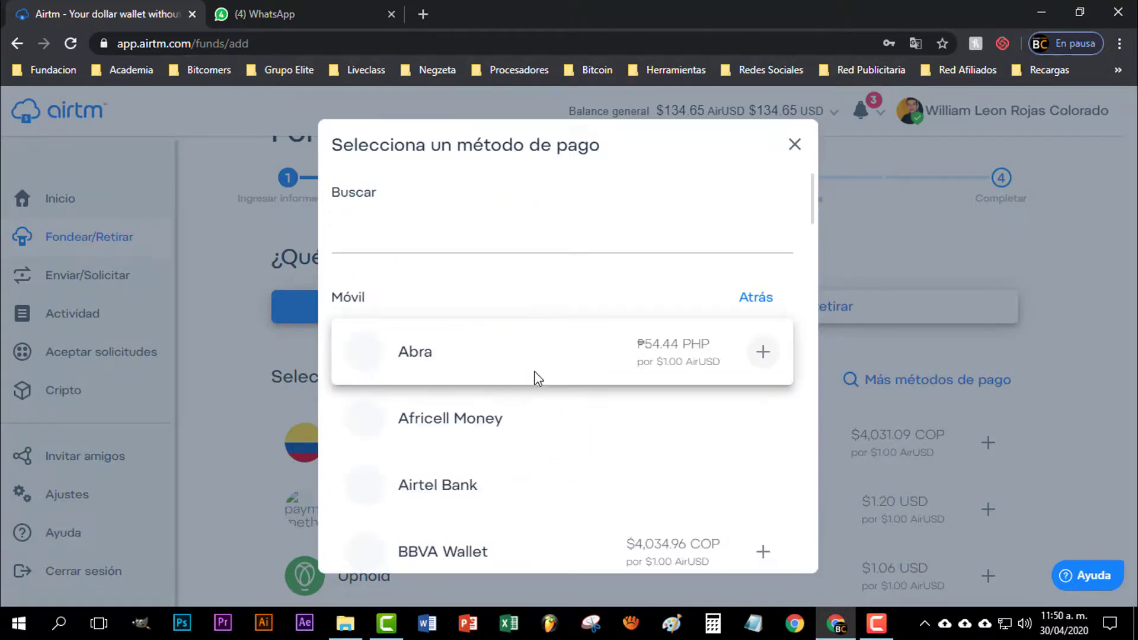
pyautogui.scroll(-2, 593, 374)
pyautogui.scroll(-3, 556, 356)
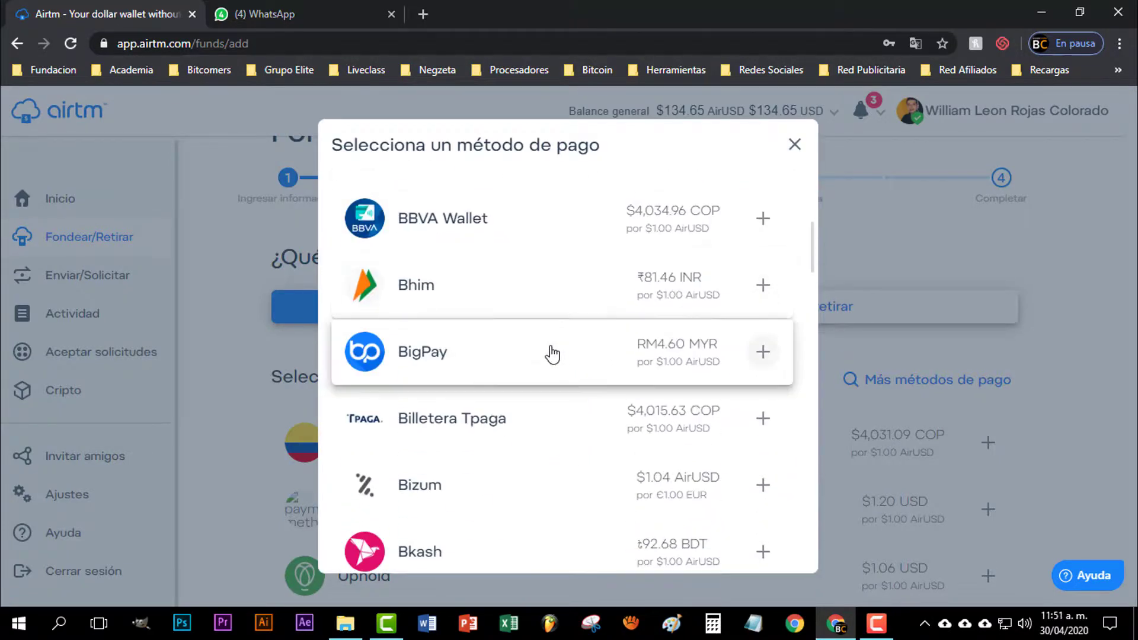
pyautogui.scroll(-3, 555, 356)
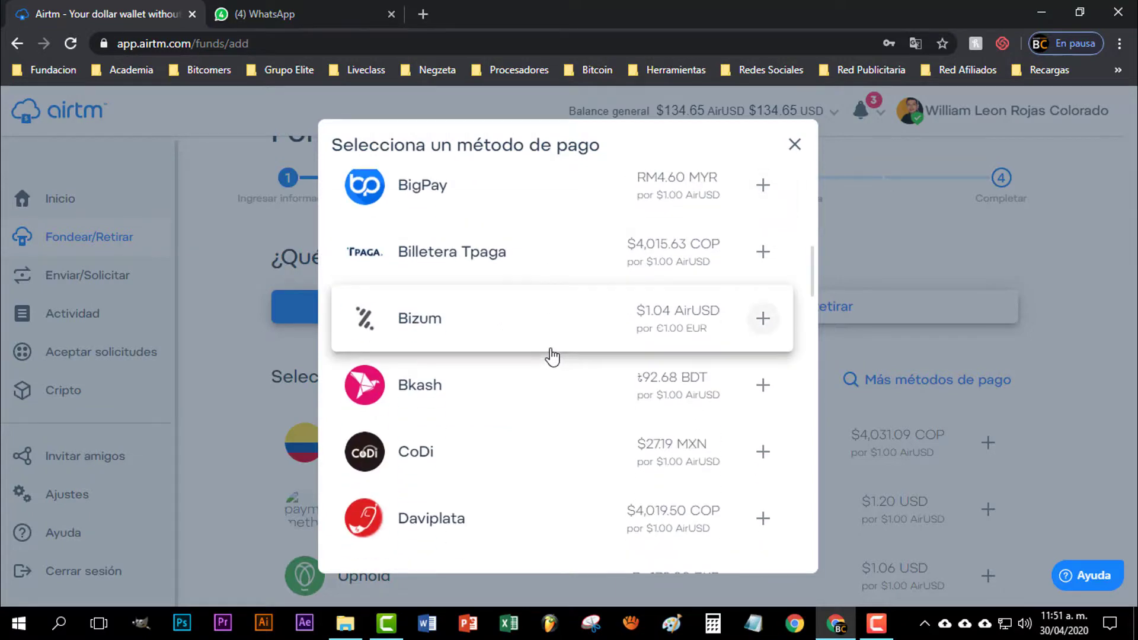
pyautogui.scroll(-3, 552, 355)
pyautogui.scroll(-9, 555, 356)
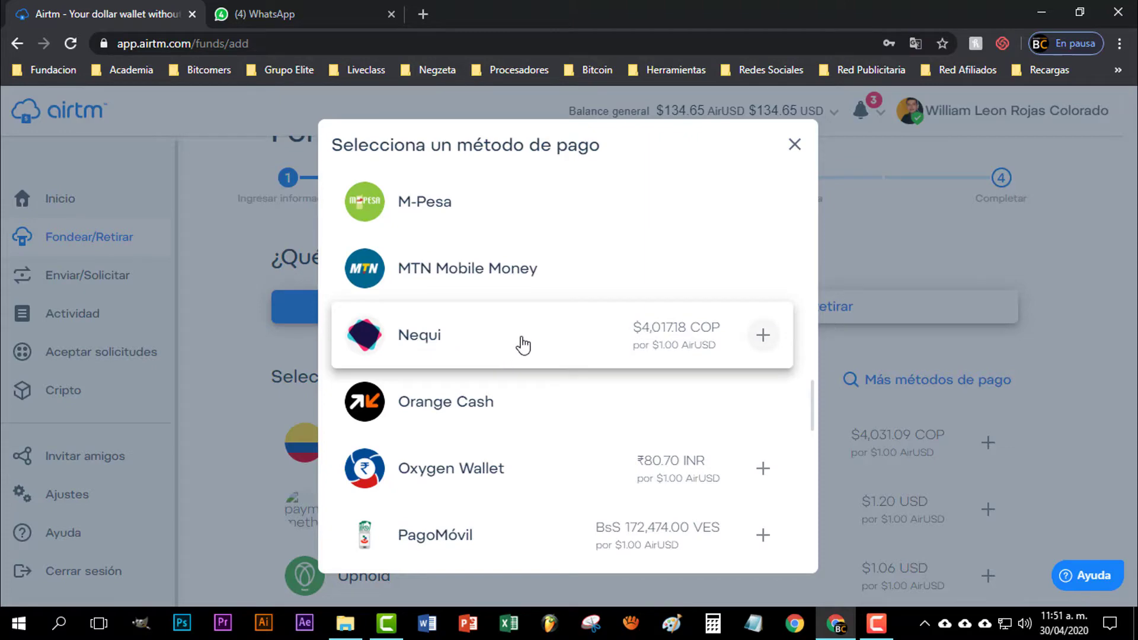
pyautogui.scroll(15, 523, 345)
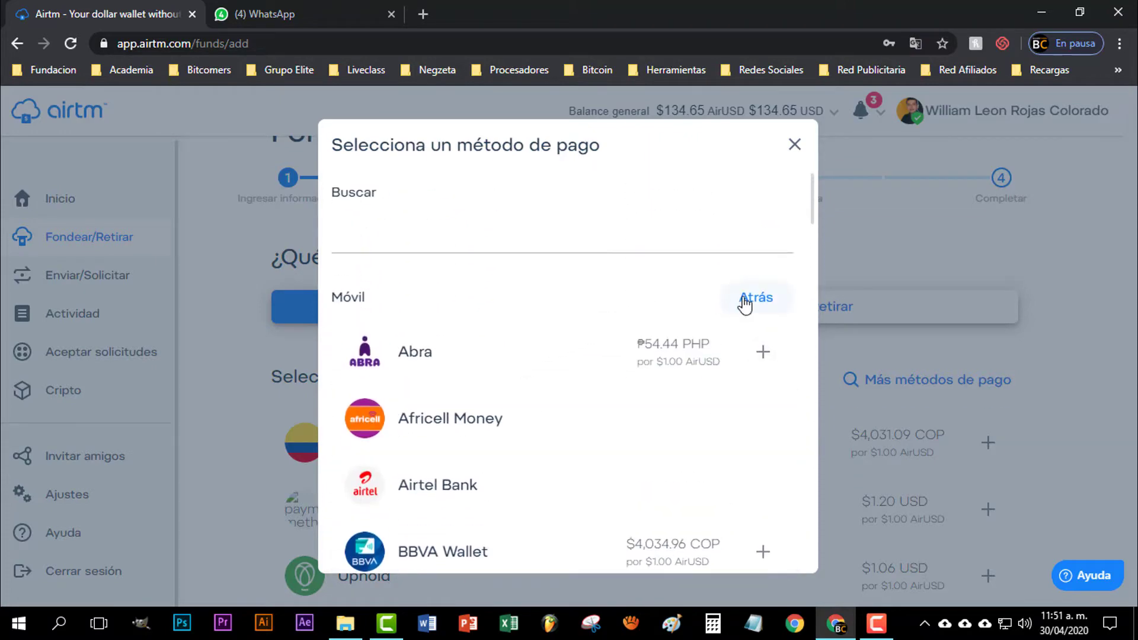
pyautogui.click(746, 303)
pyautogui.click(795, 148)
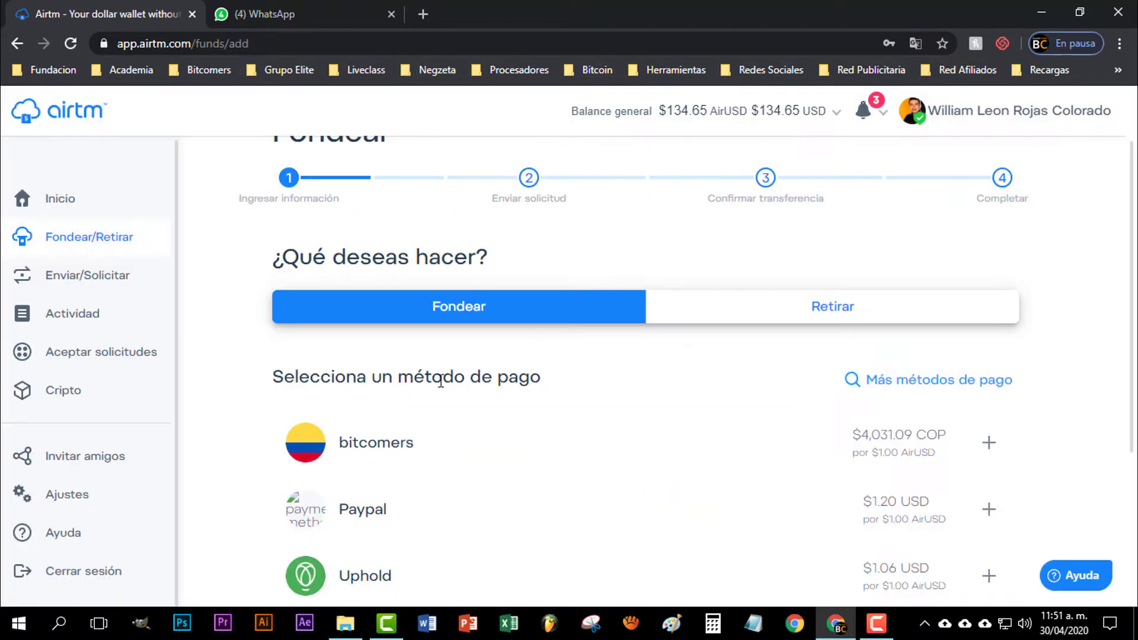